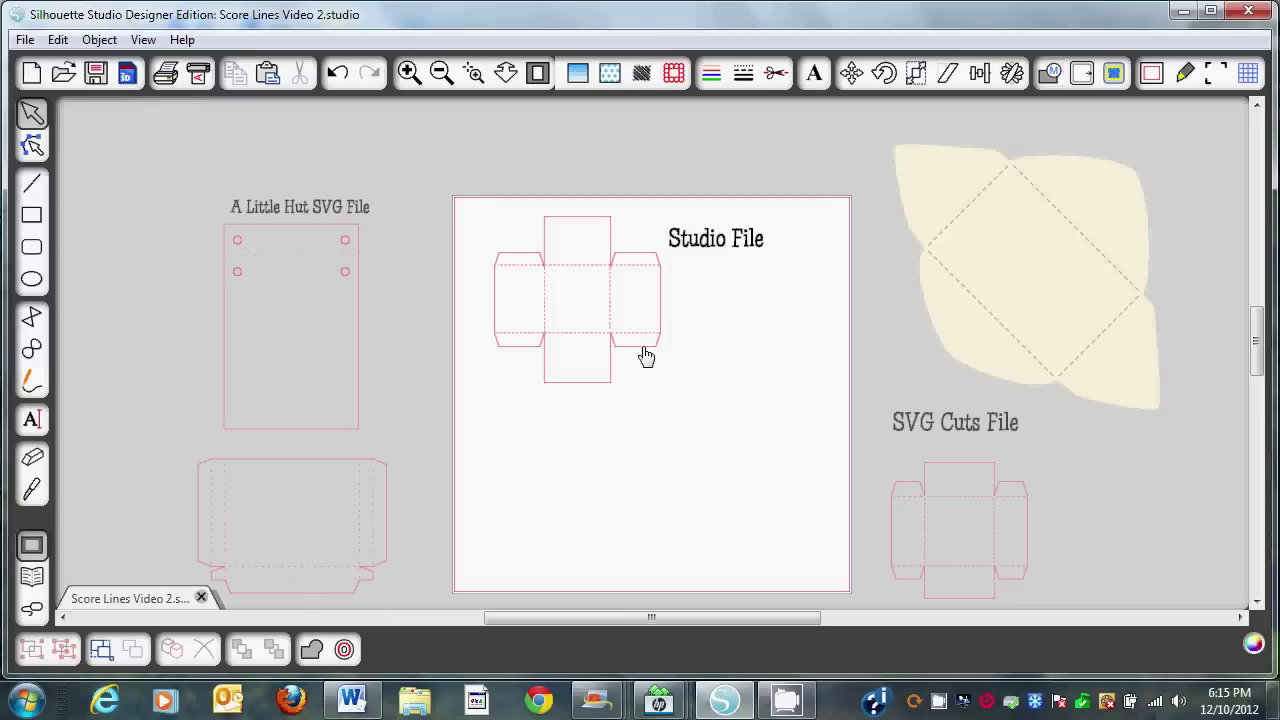
- Ungroup the Studio File box template twice so its outline and score lines separate
click(646, 357)
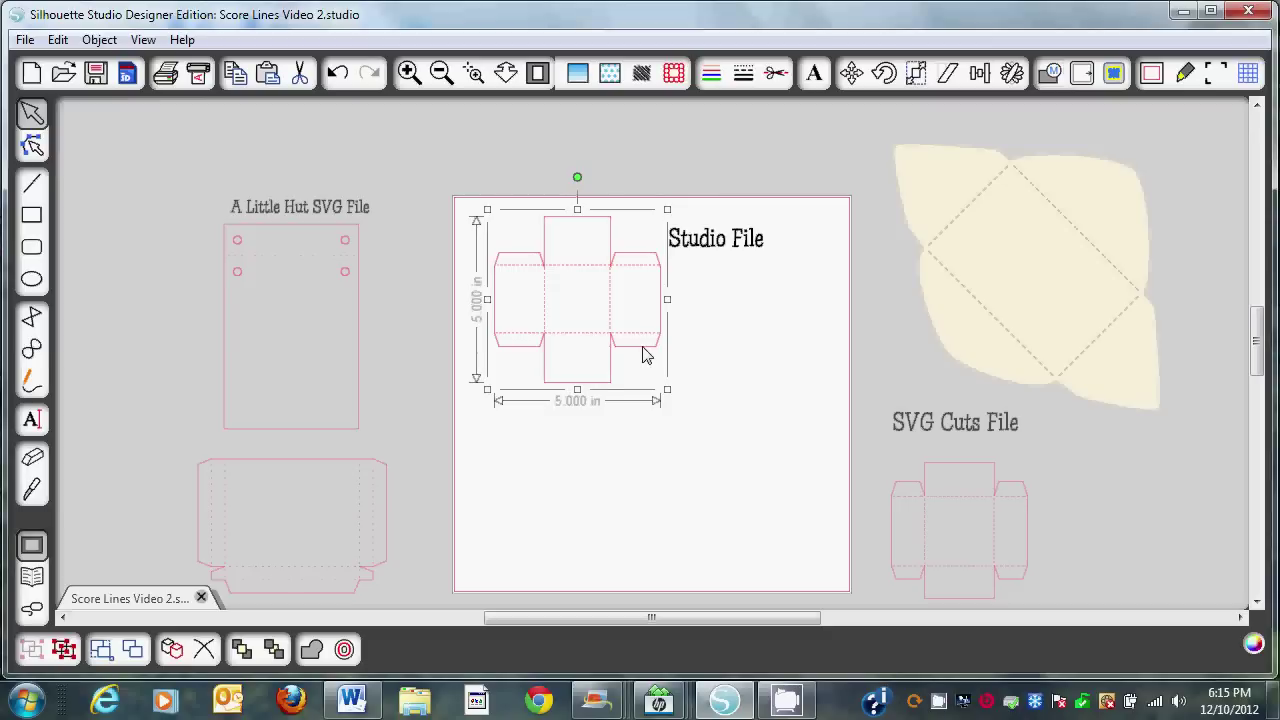
right_click(643, 350)
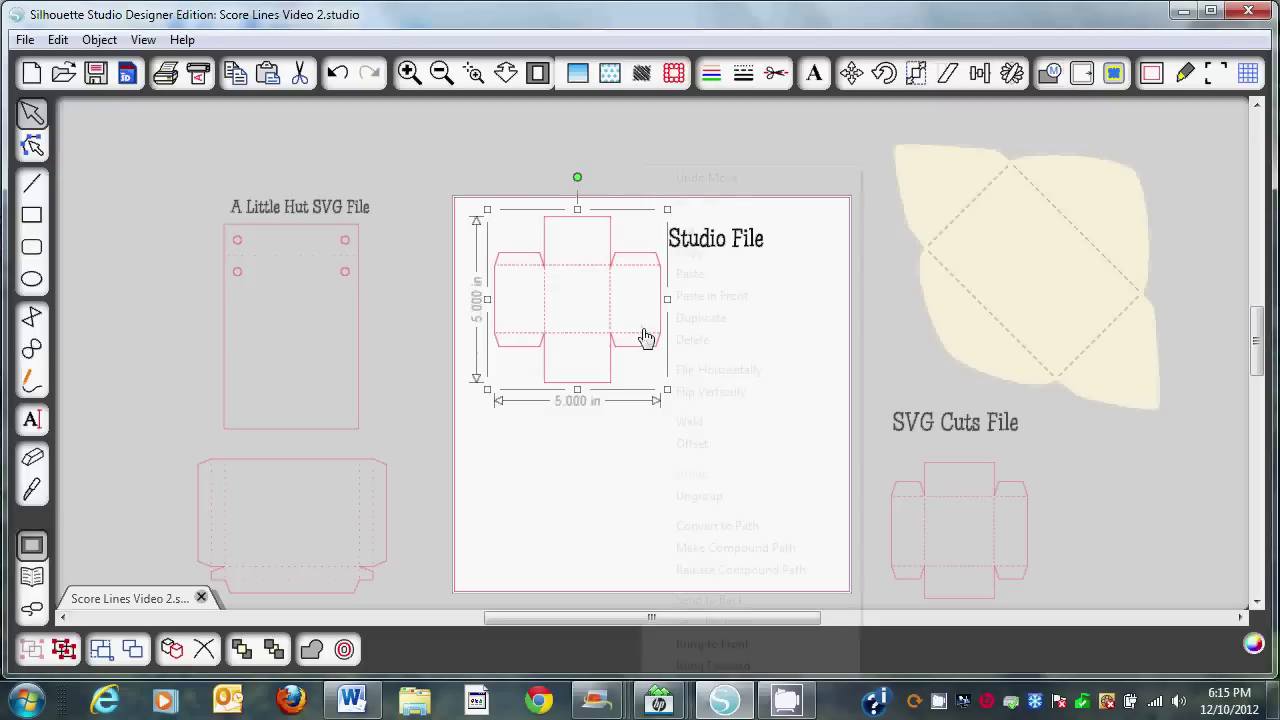
click(700, 496)
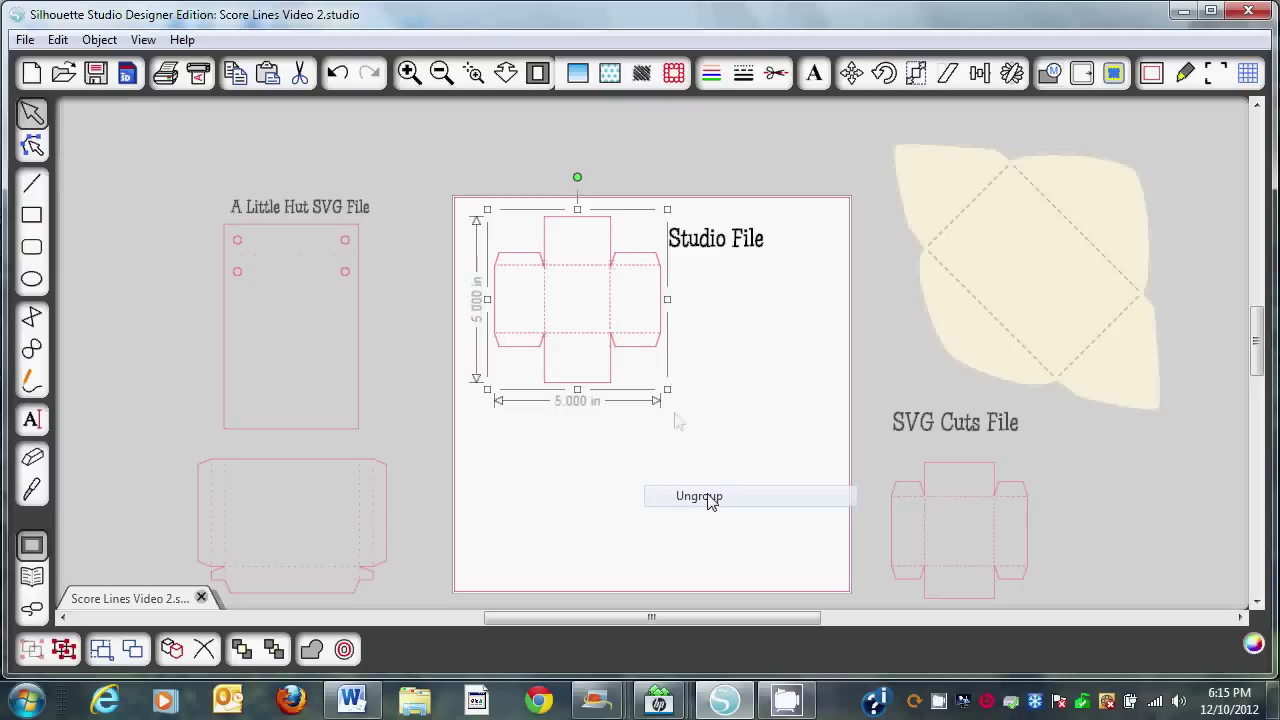
right_click(660, 350)
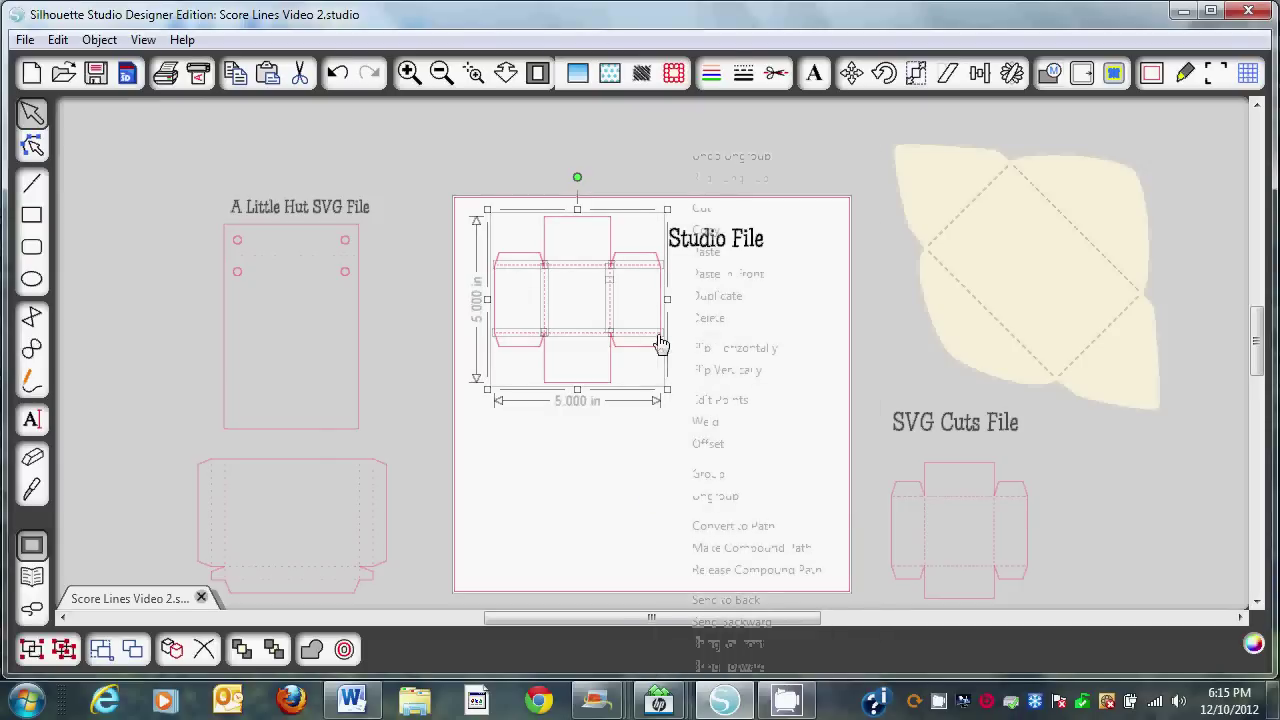
click(716, 496)
- Reselect the box template and bring up its Cut Style options
click(678, 434)
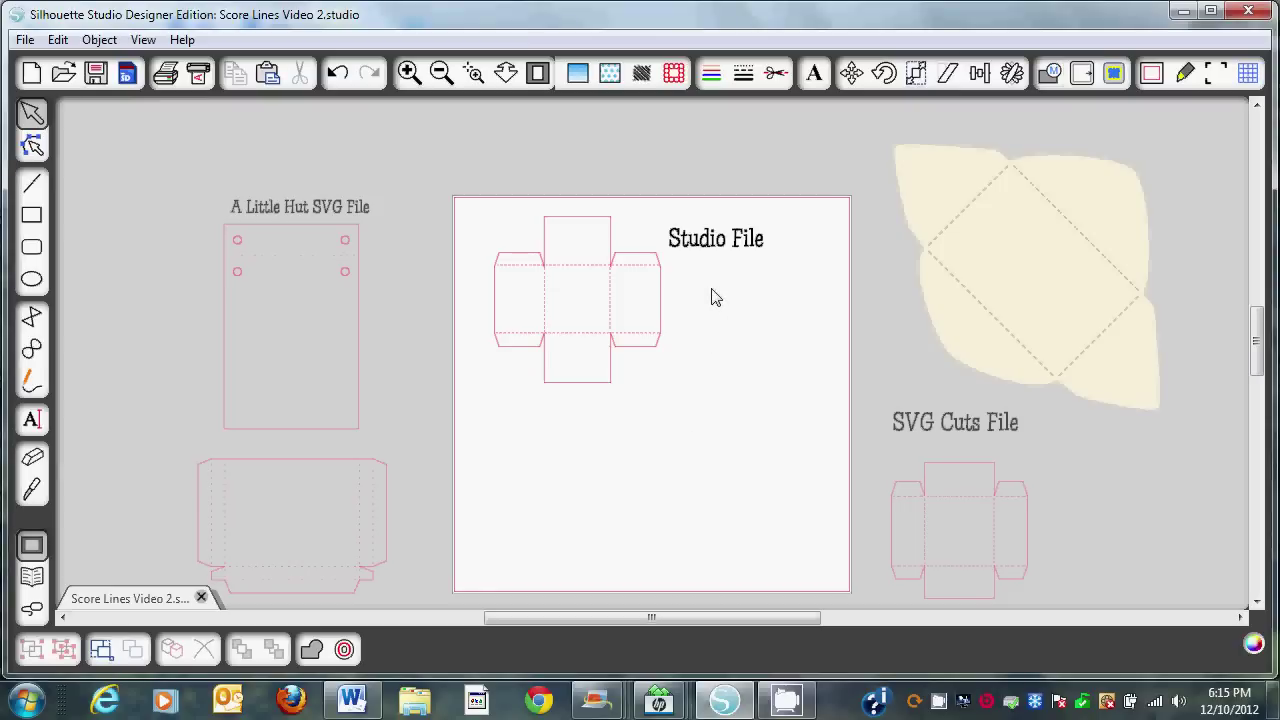
click(601, 225)
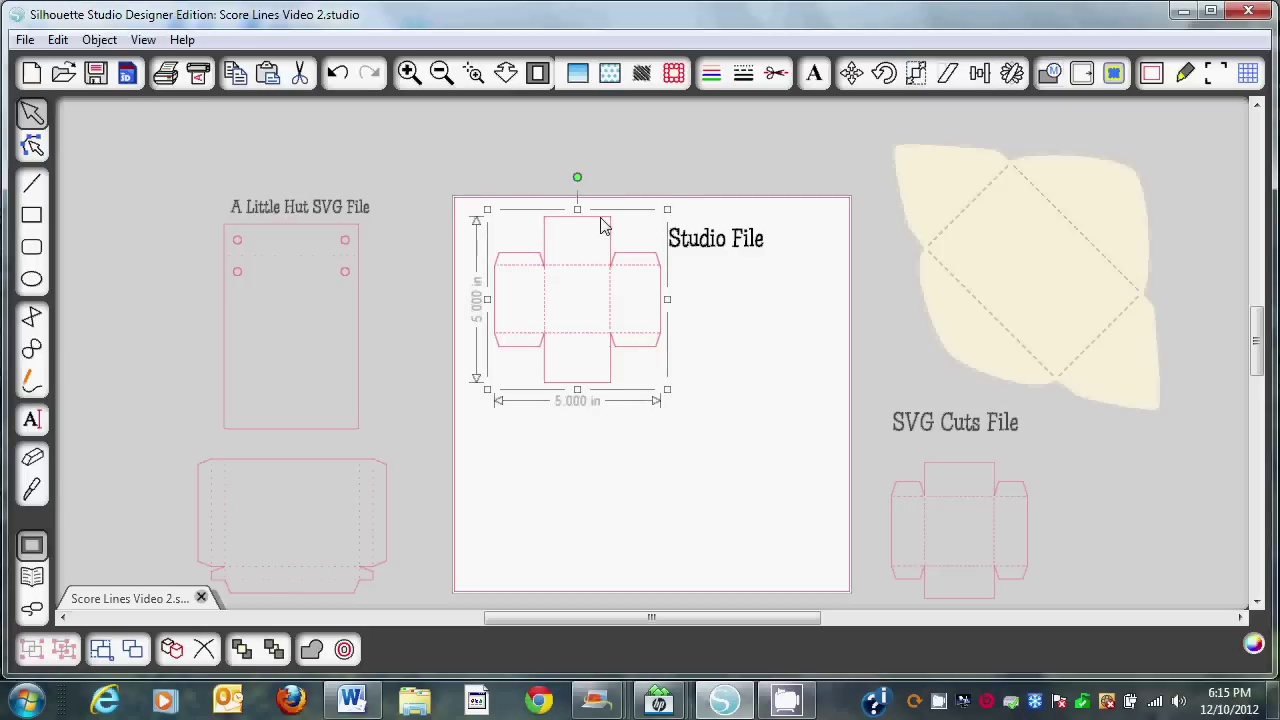
click(781, 78)
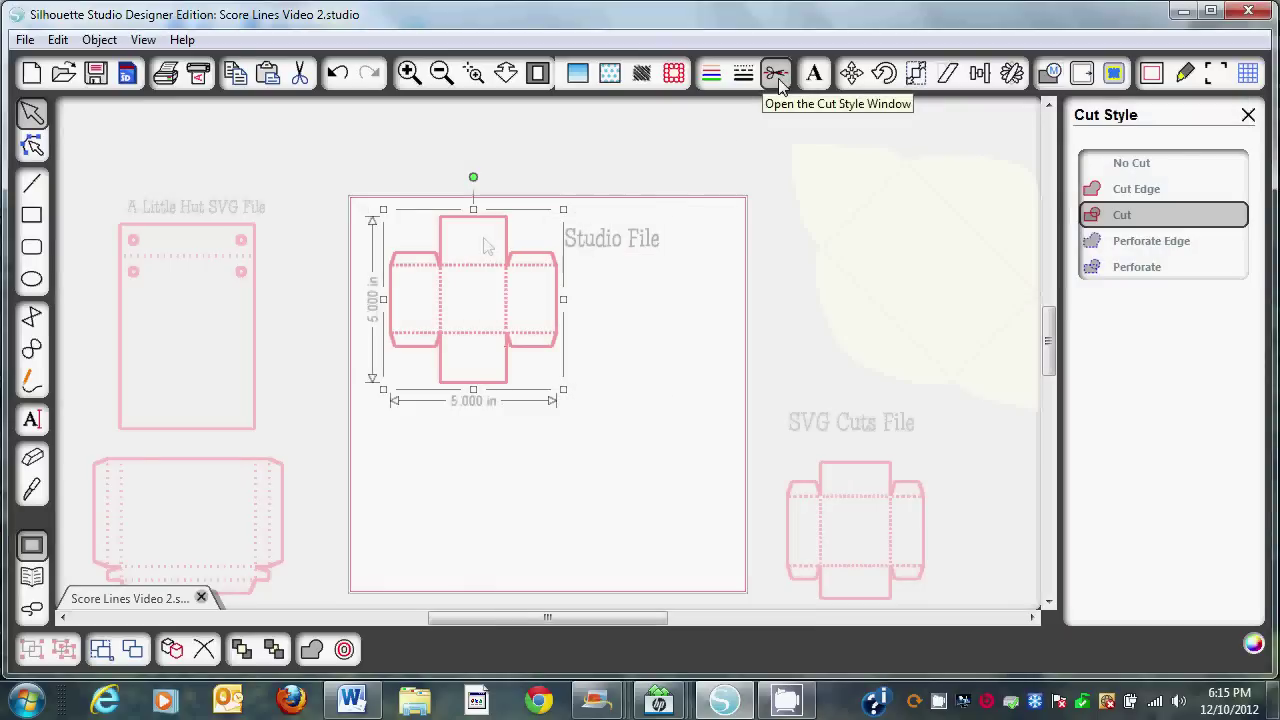
- Set the box template to No Cut and bring up the Send to Silhouette screen
click(1142, 170)
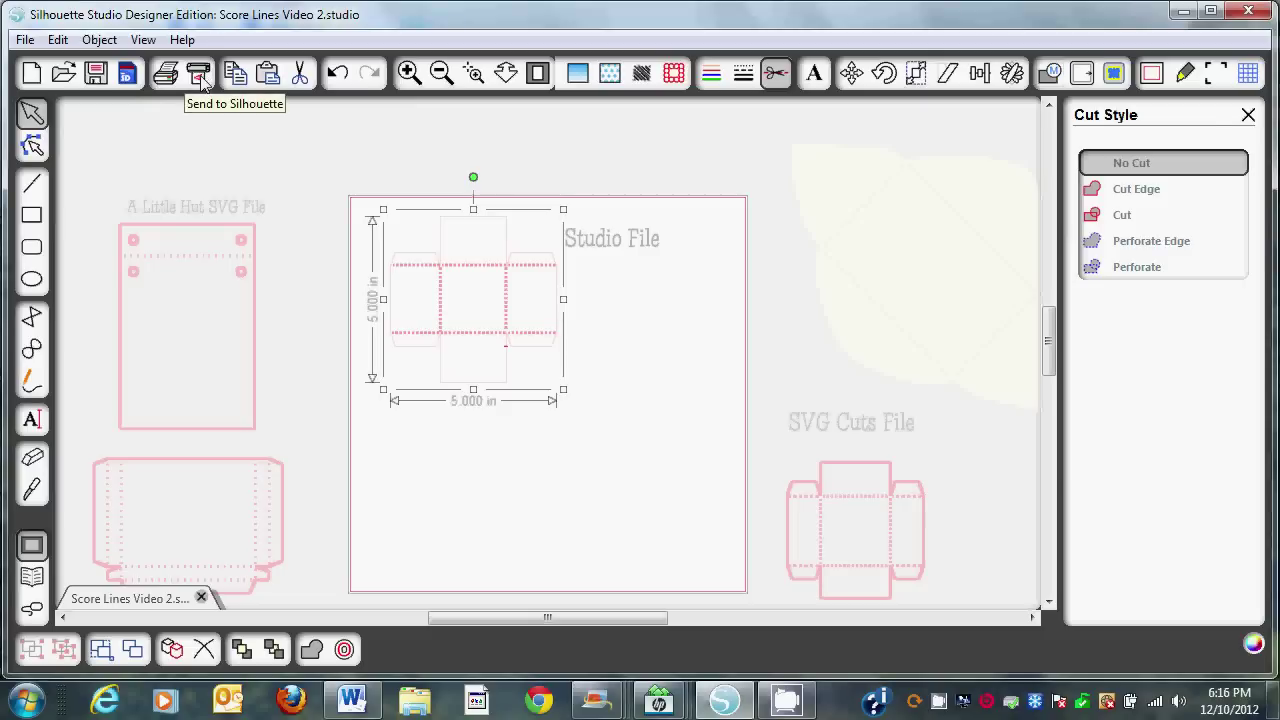
click(202, 79)
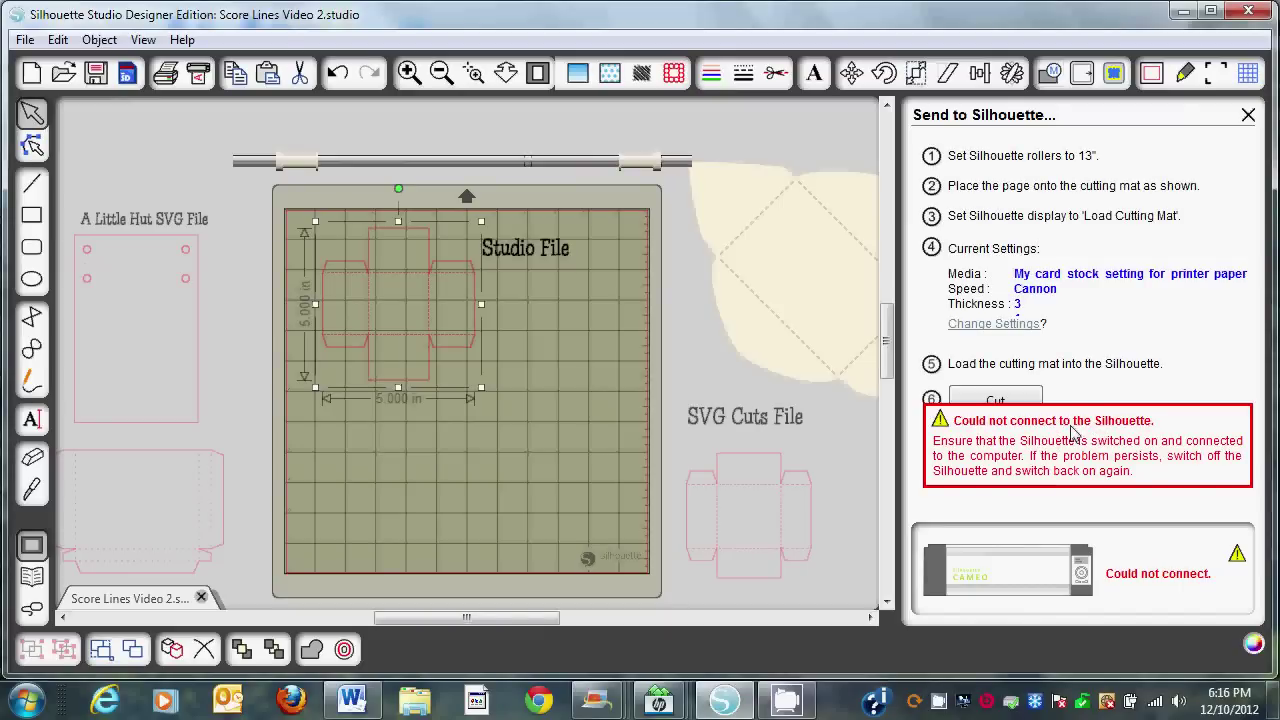
- Lower the card stock blade setting three steps, close Cut Settings, and reselect the box
click(1017, 323)
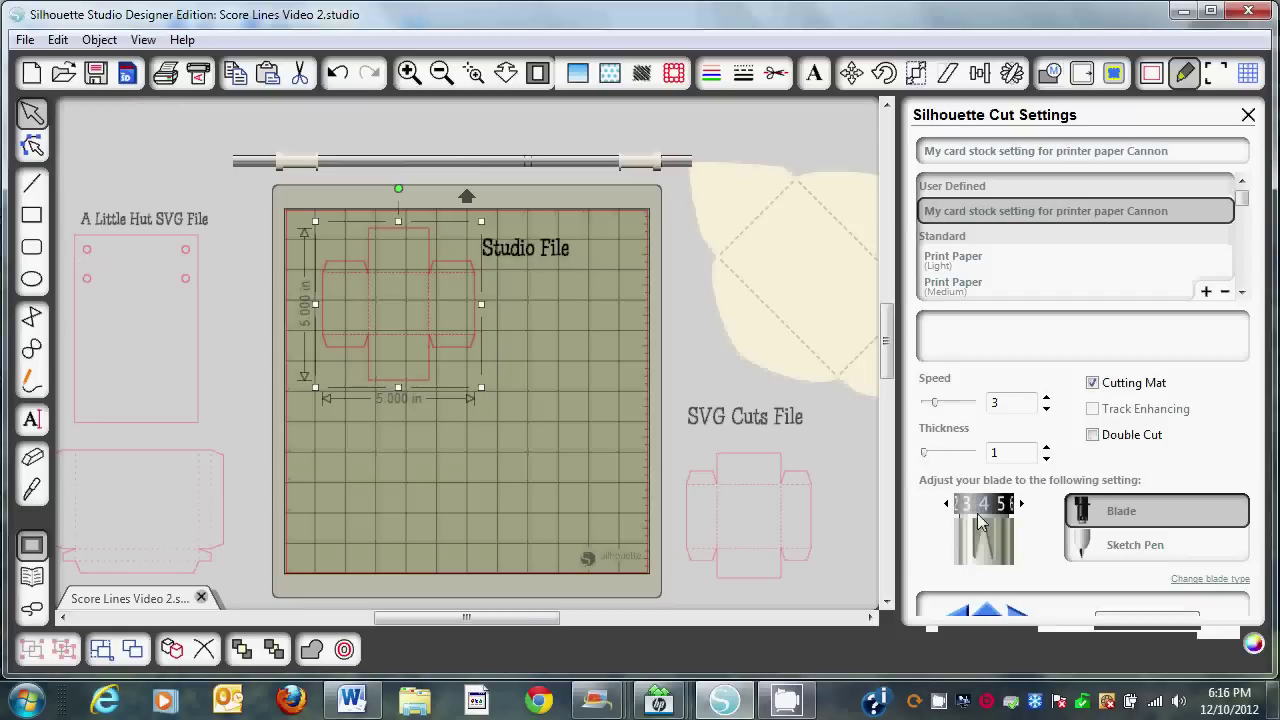
click(947, 505)
click(947, 505)
click(947, 505)
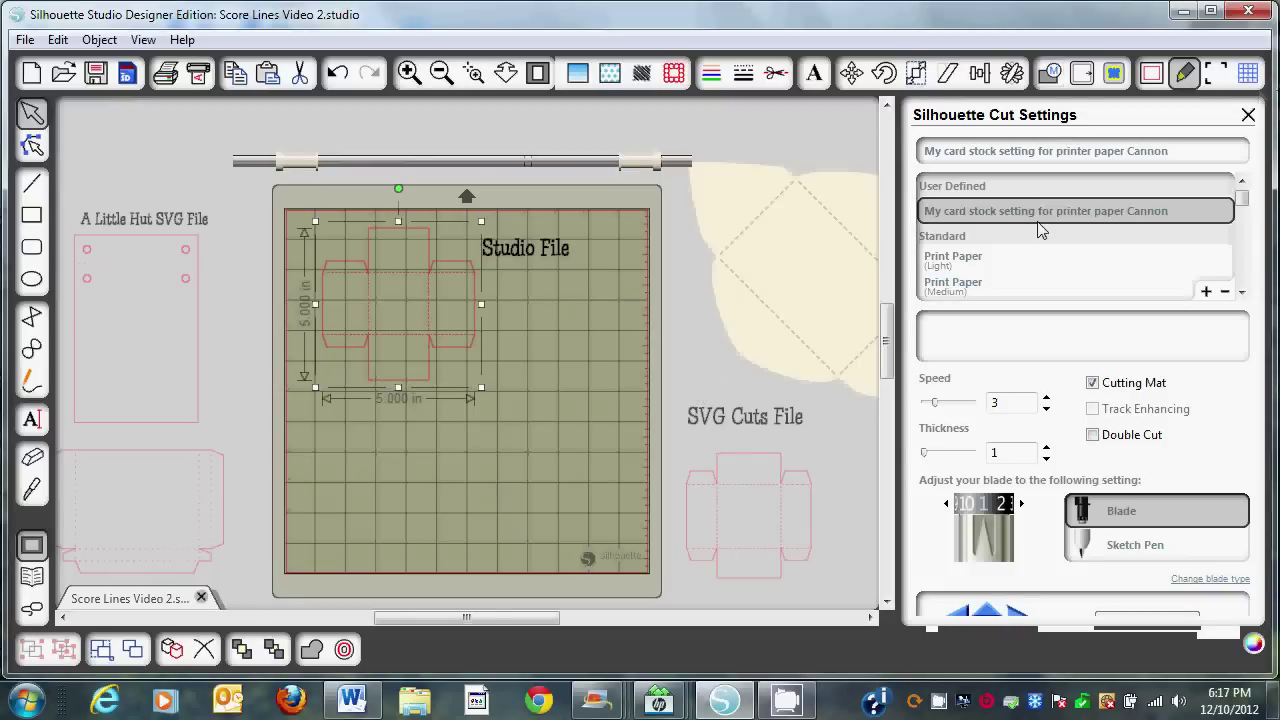
click(1249, 114)
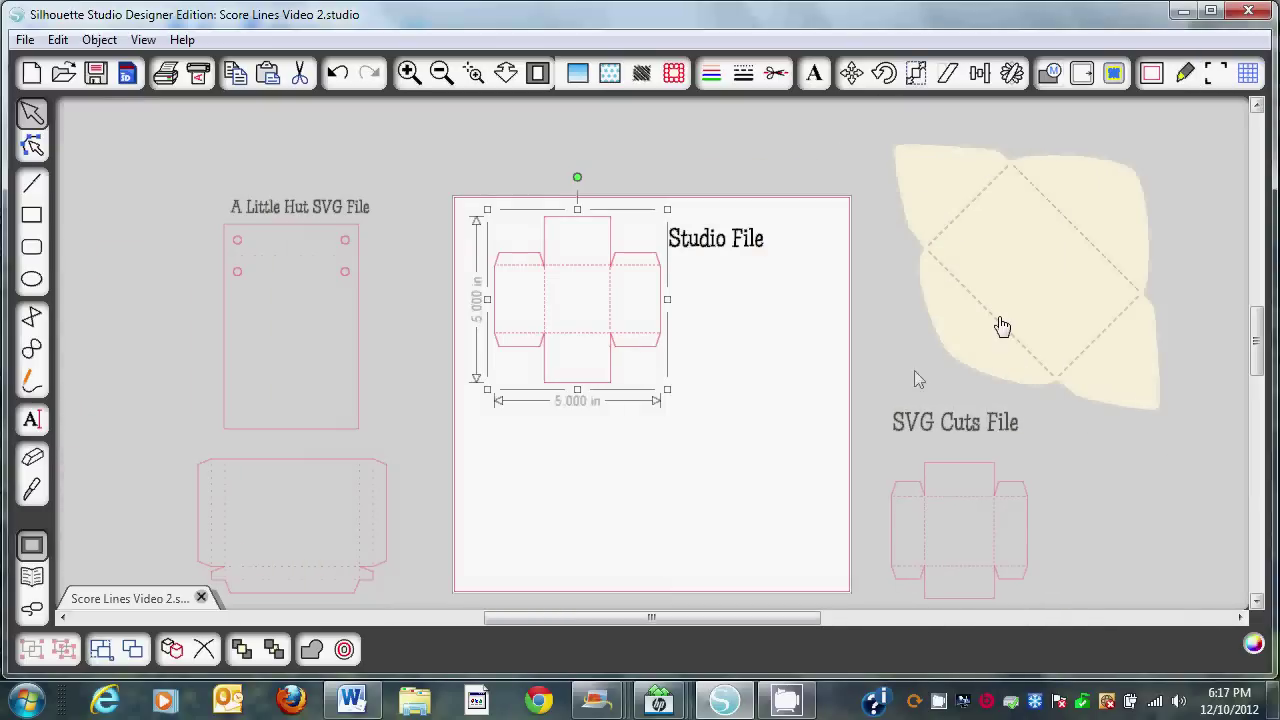
click(697, 393)
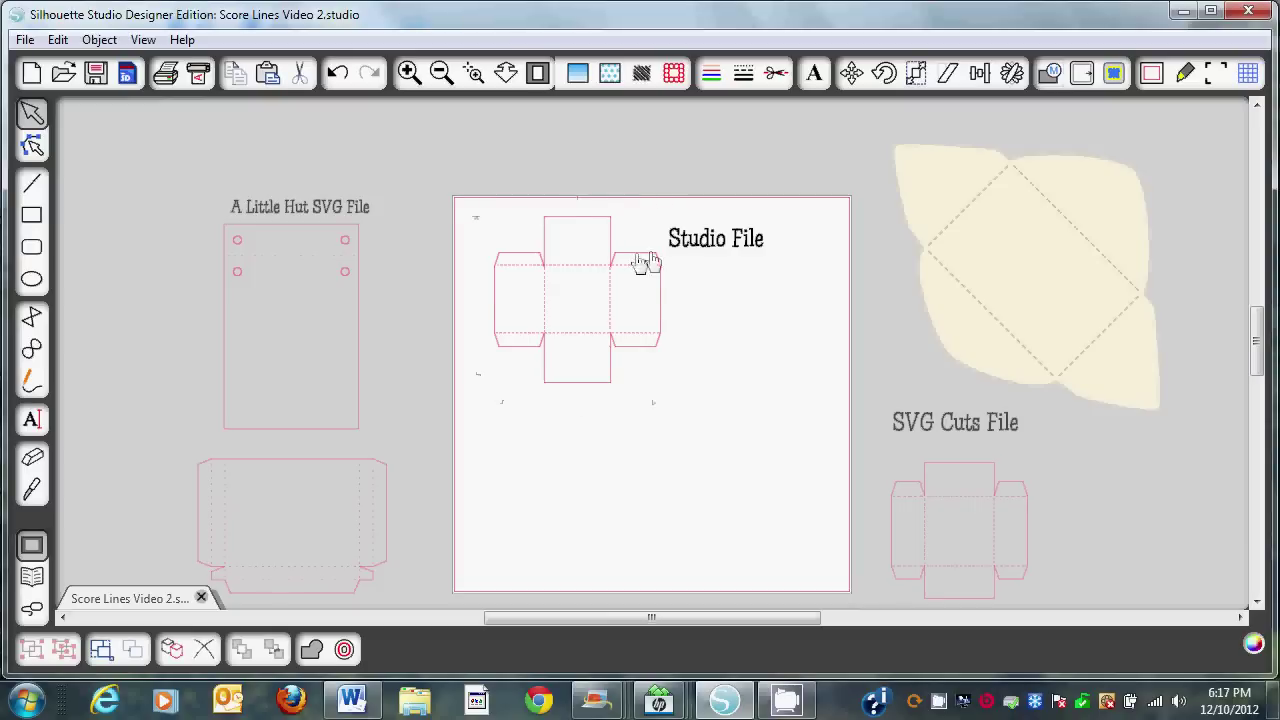
click(650, 262)
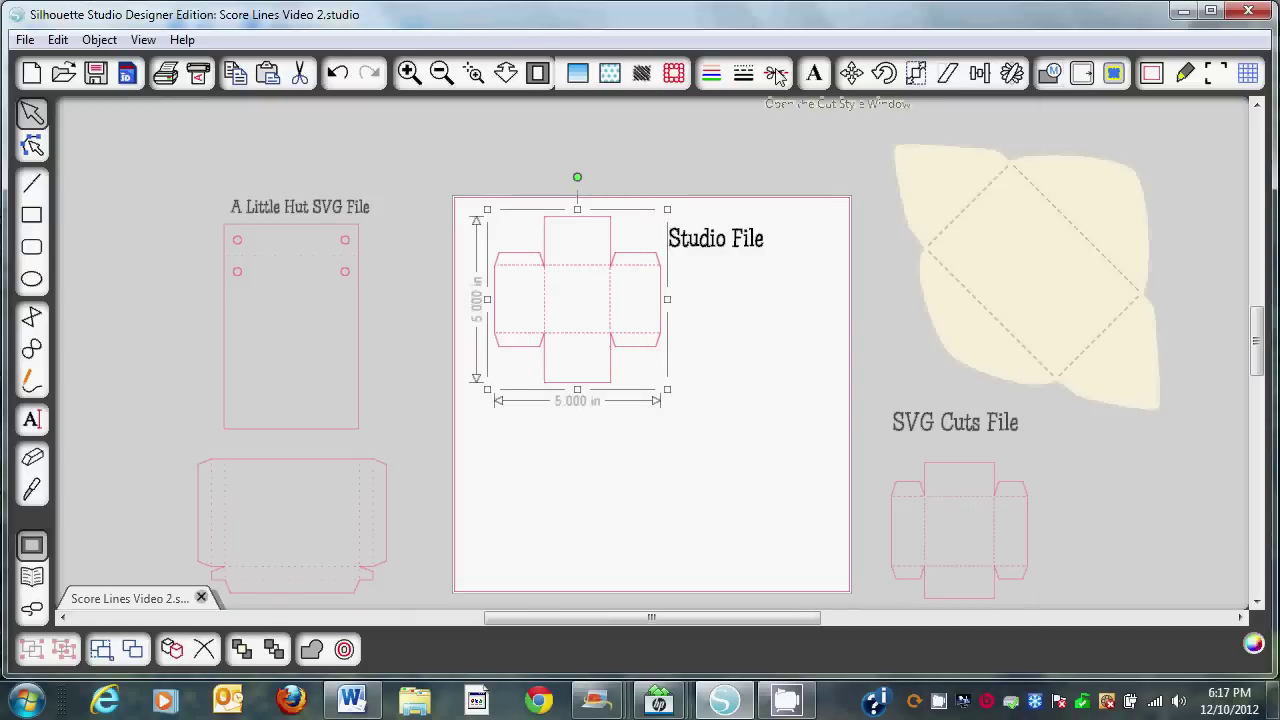
- Set the selected box template to Cut Edge so only its outer outline cuts
click(777, 76)
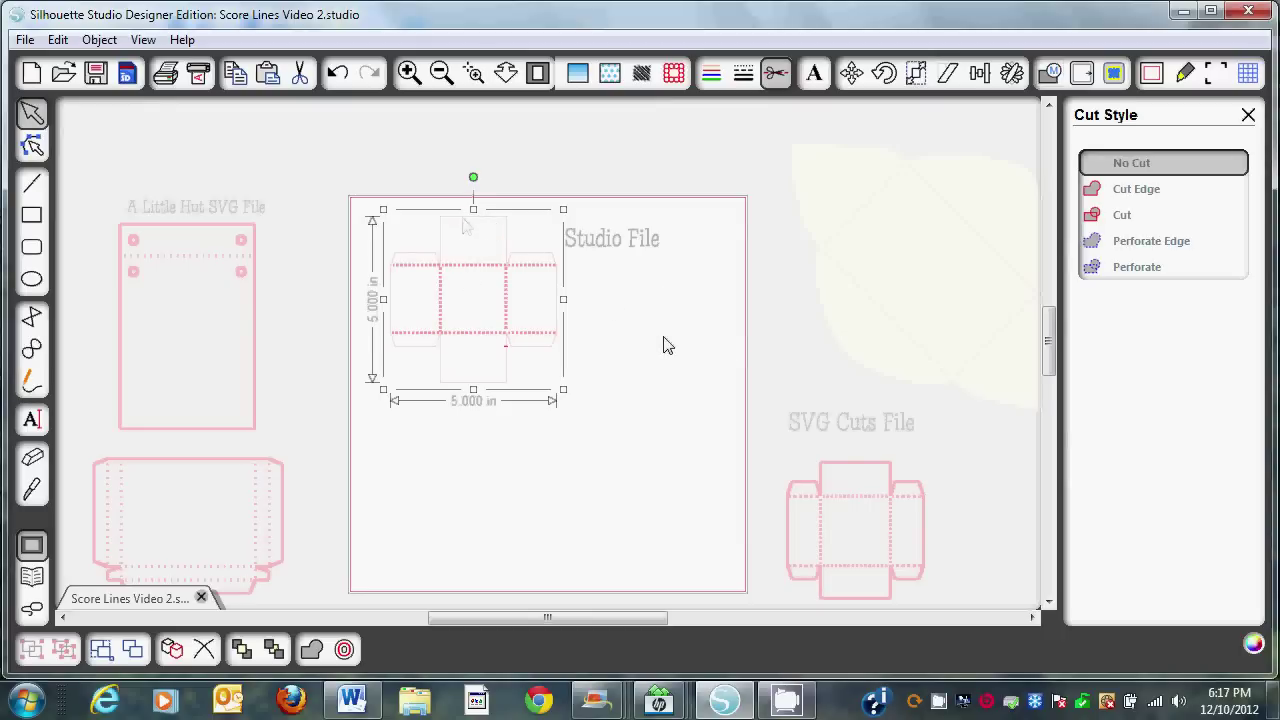
click(489, 229)
click(1249, 116)
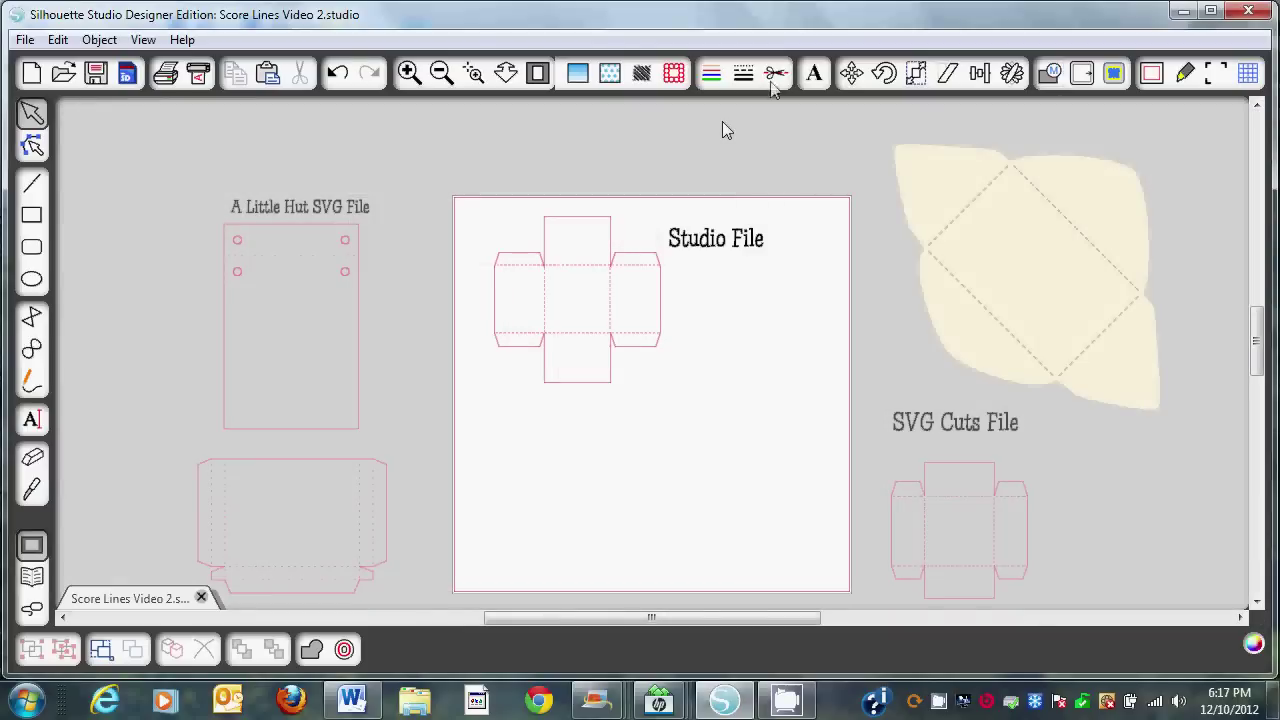
click(775, 76)
click(488, 226)
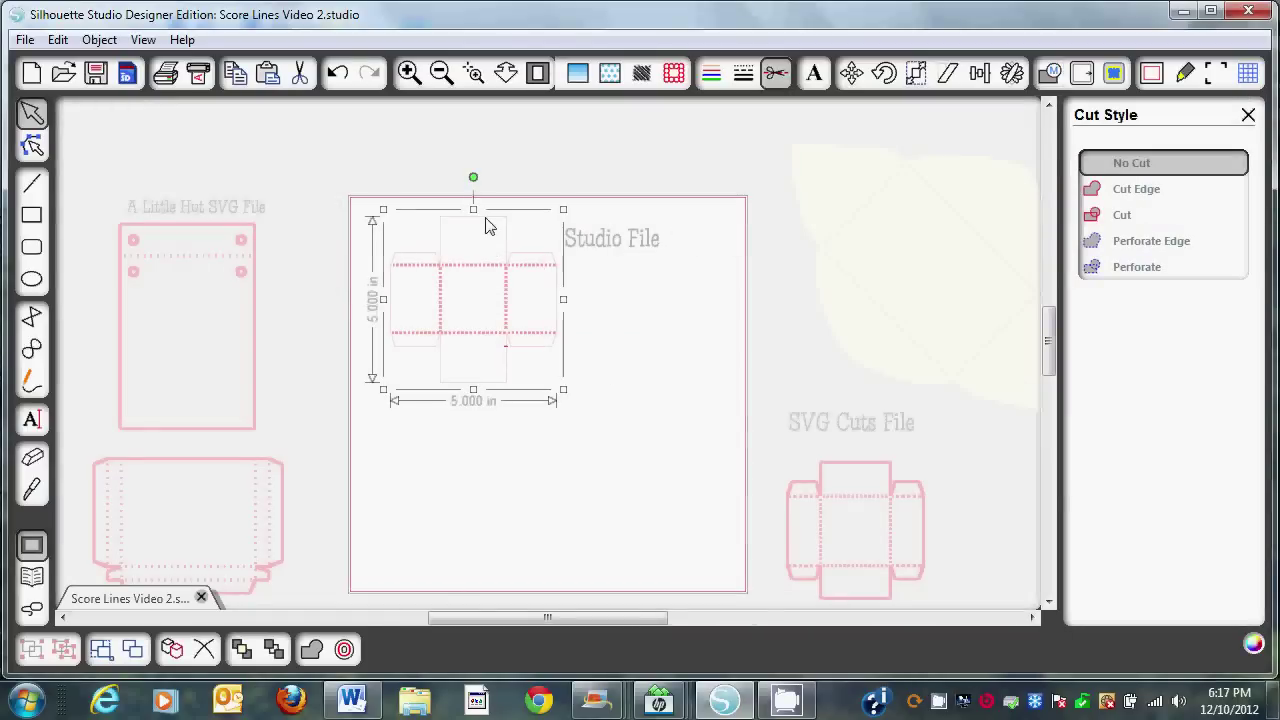
click(1152, 198)
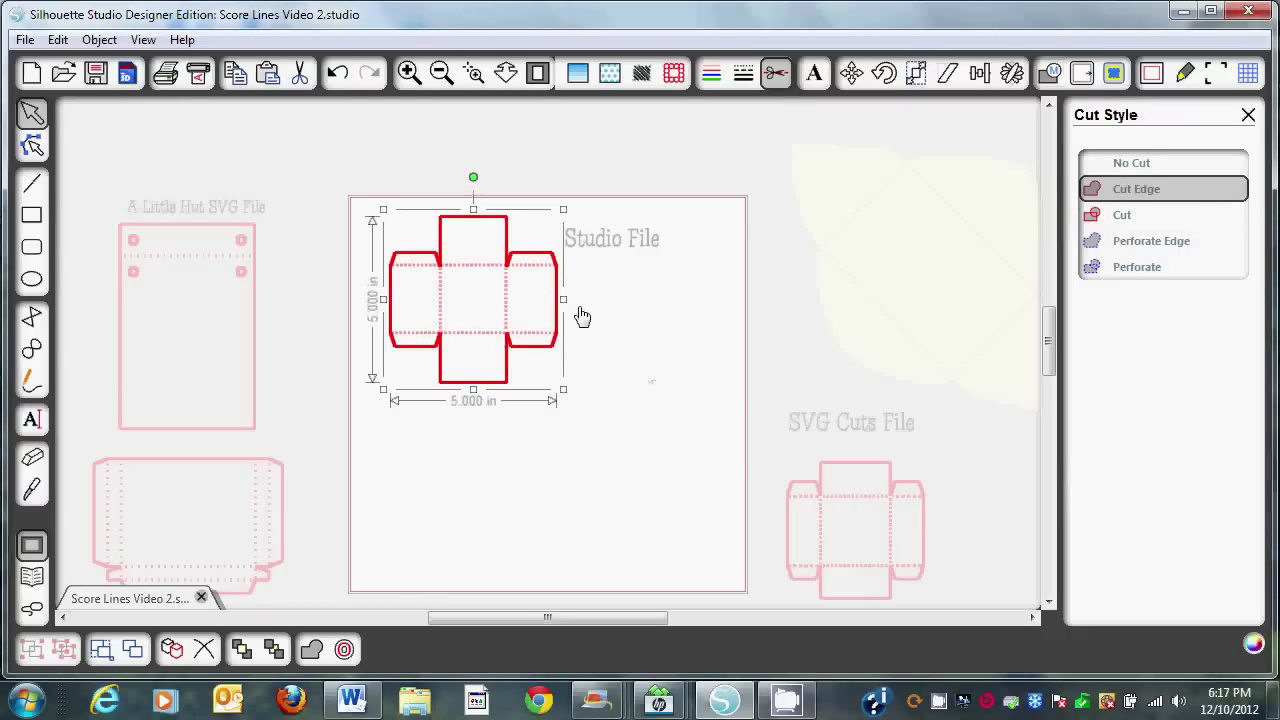
- Marquee-select the whole box to check the result, then bring up Send to Silhouette
click(682, 390)
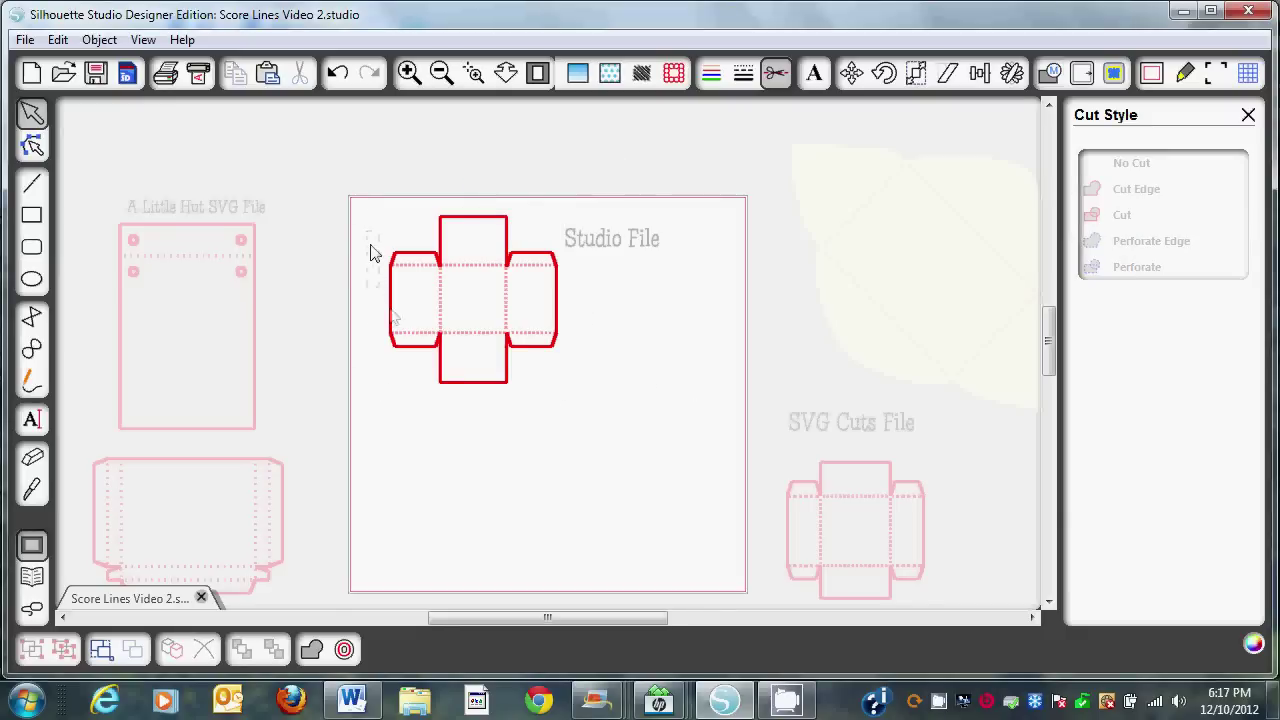
drag(371, 251, 586, 367)
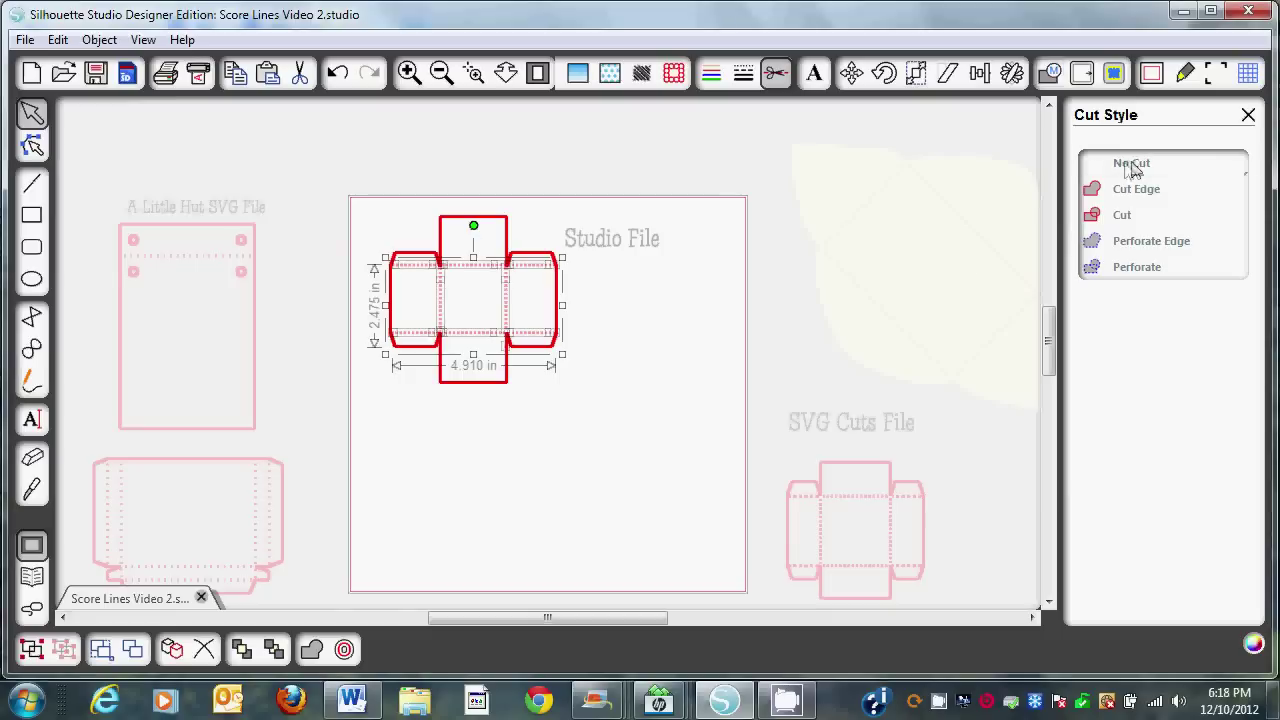
click(689, 406)
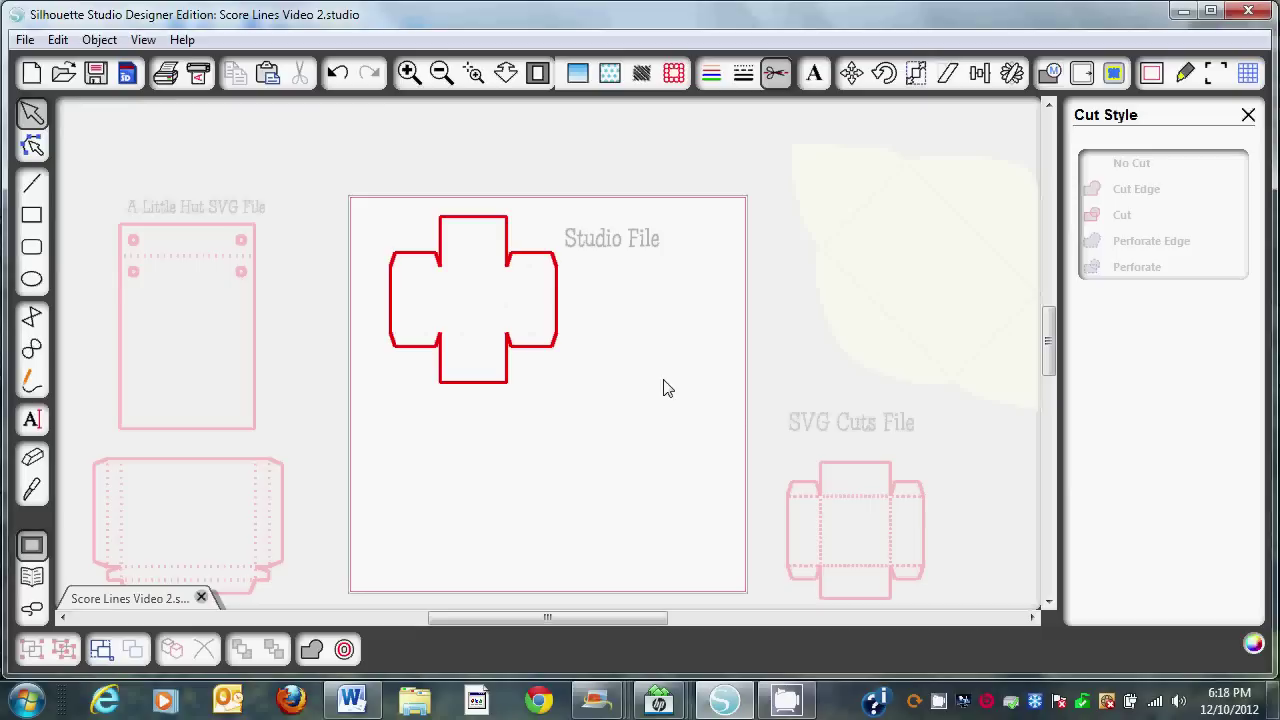
click(200, 80)
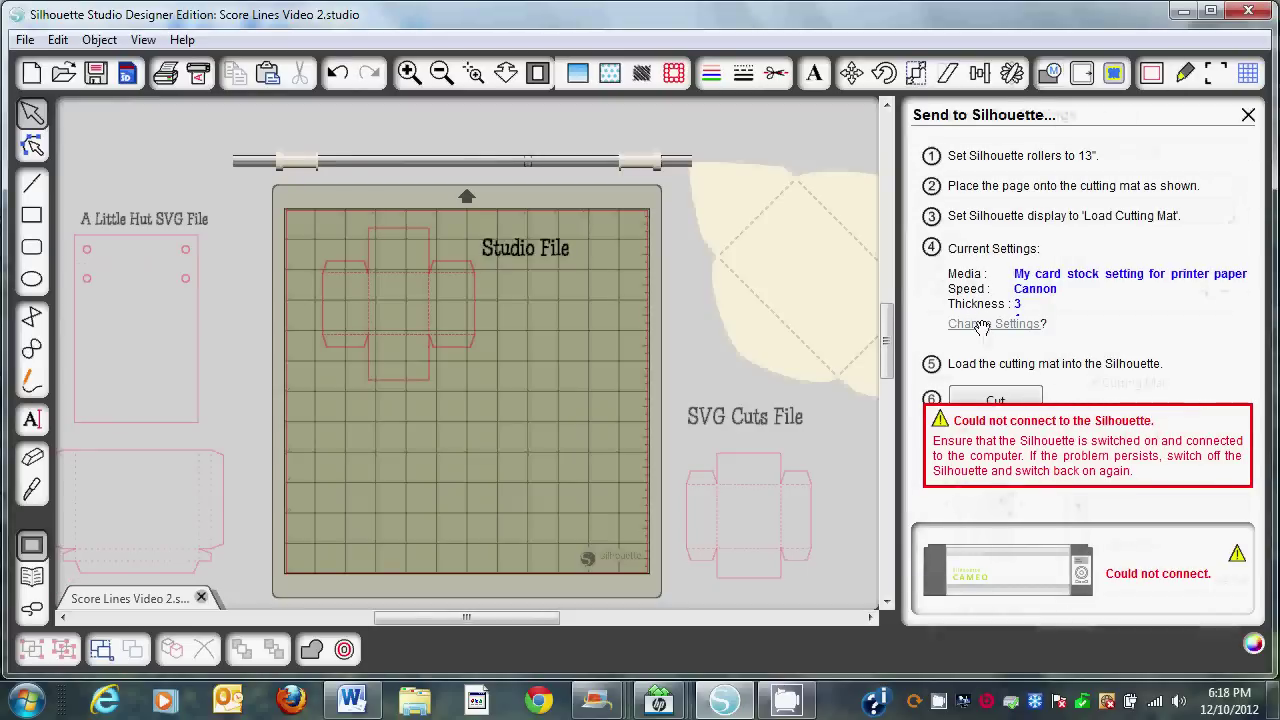
- Set card stock thickness to 33 and blade depth to 5, then close Cut Settings
click(978, 322)
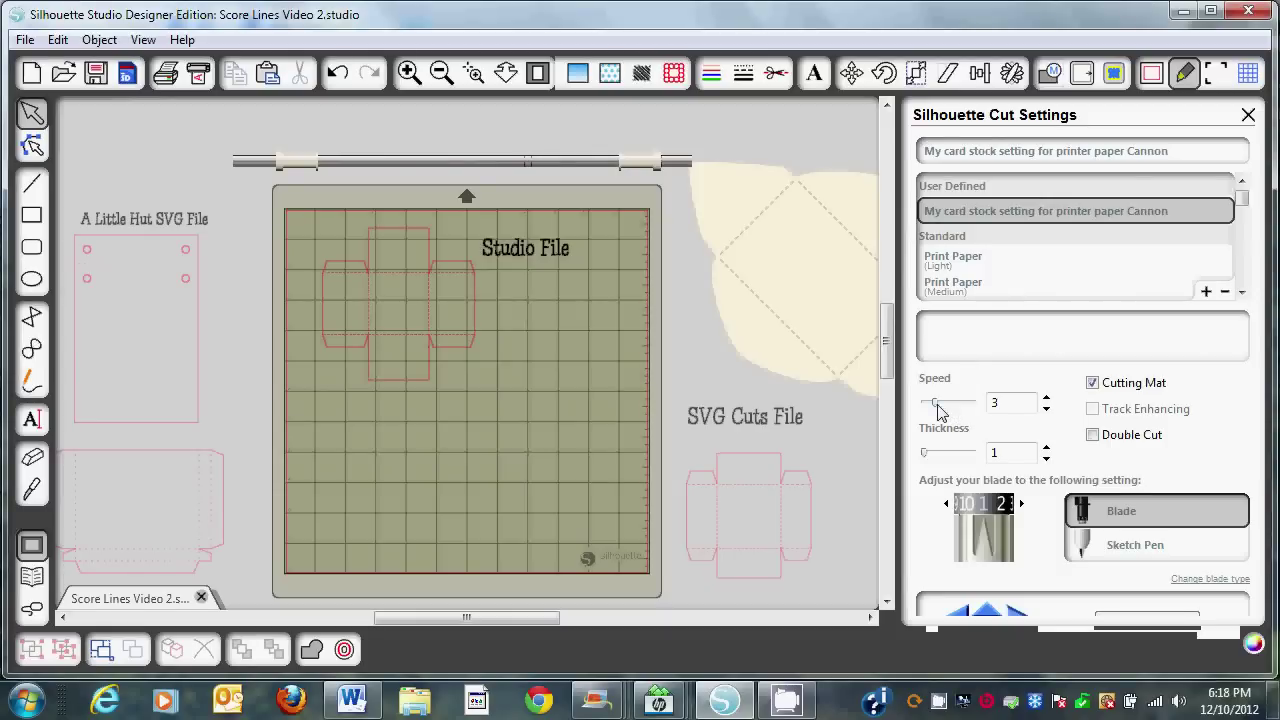
drag(925, 455, 975, 456)
click(1023, 505)
click(1022, 505)
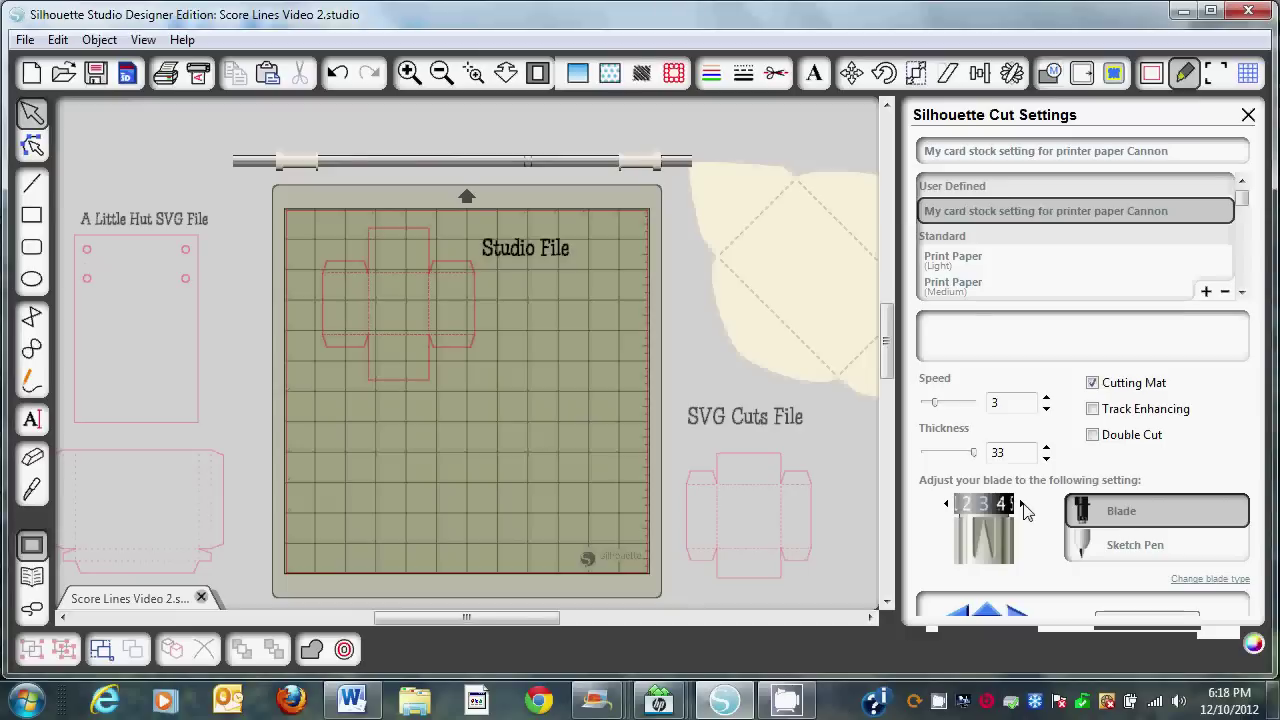
click(1022, 505)
click(1249, 117)
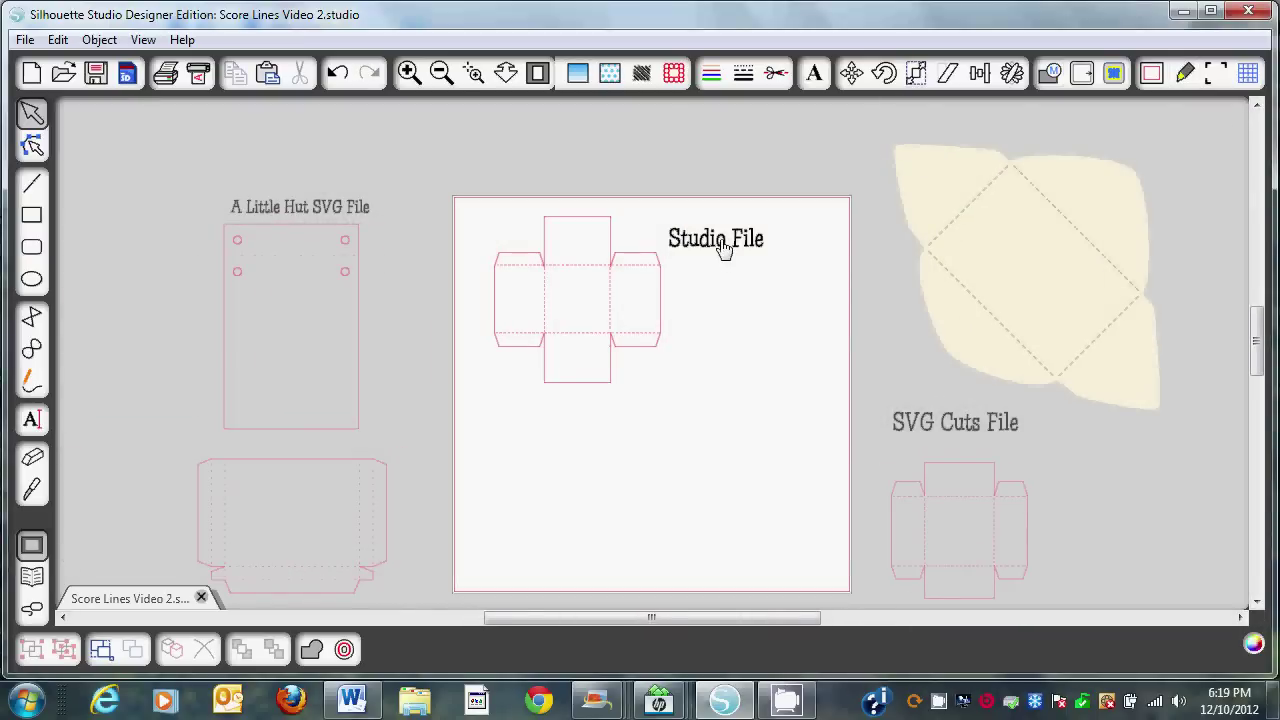
- Move the Studio File label off the page and delete the box's score lines and outline
drag(723, 250, 1150, 508)
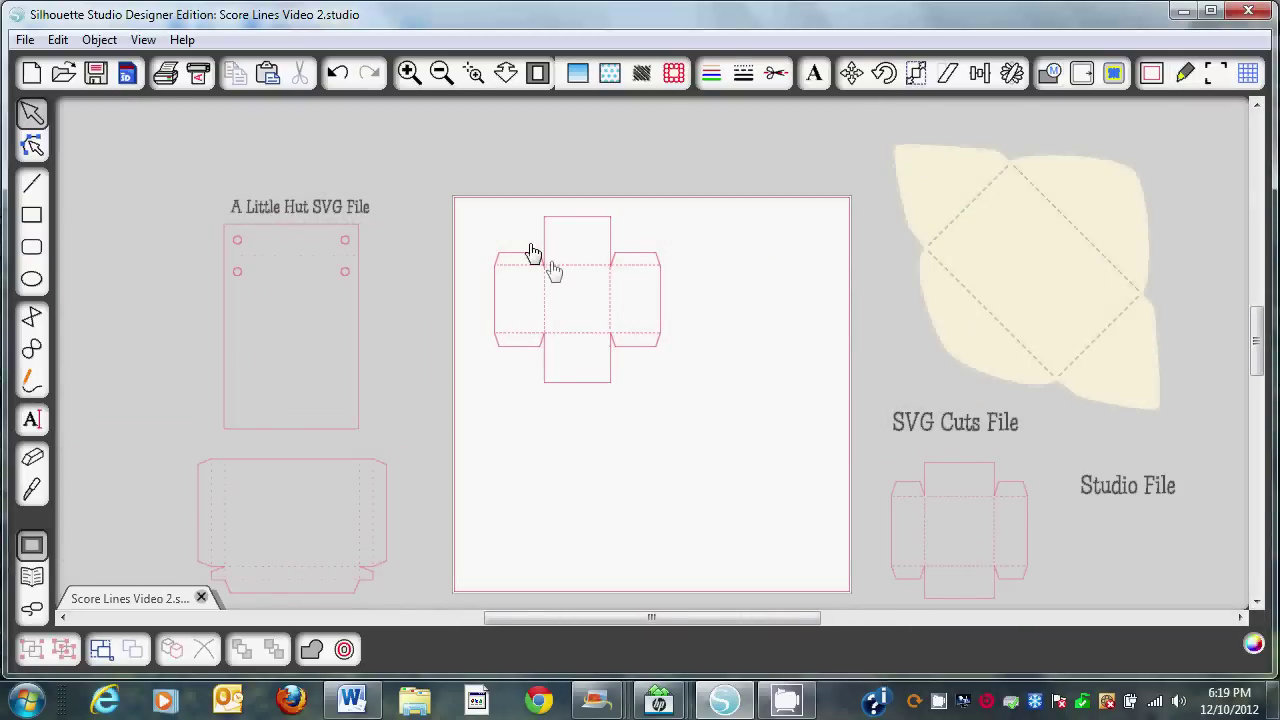
click(500, 214)
click(558, 276)
drag(486, 217, 733, 447)
key(Delete)
drag(476, 222, 786, 478)
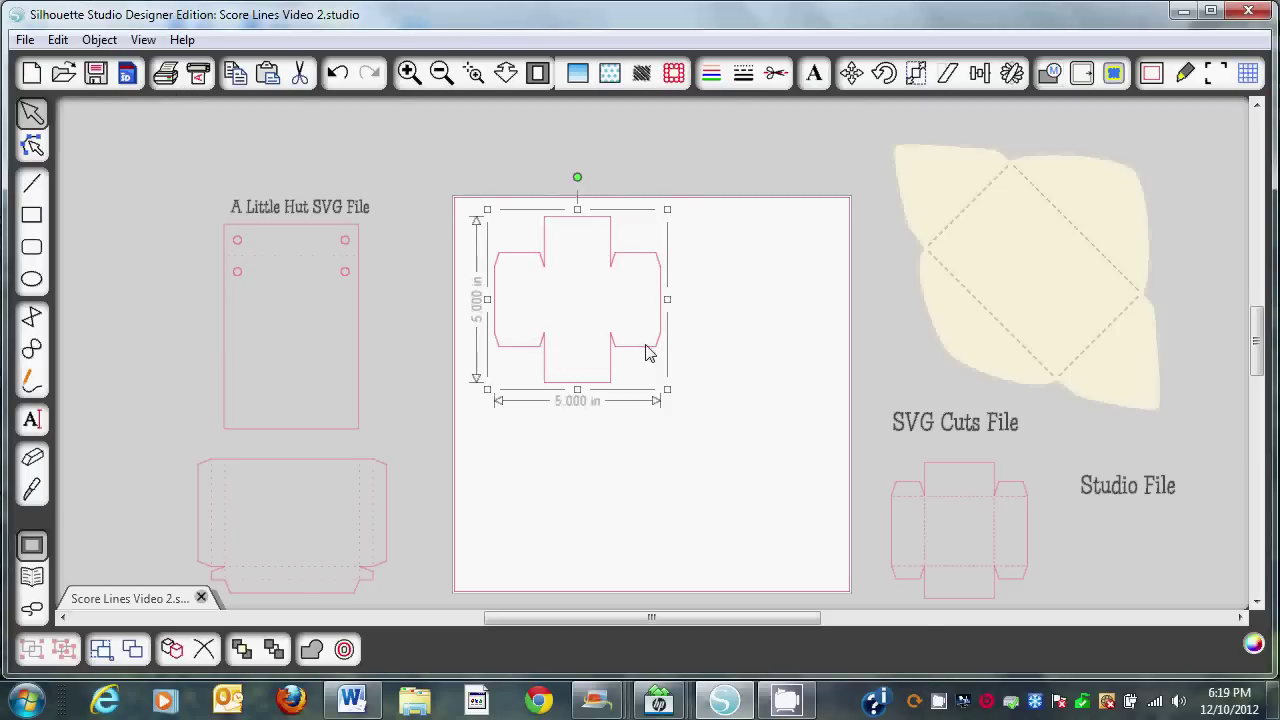
key(Delete)
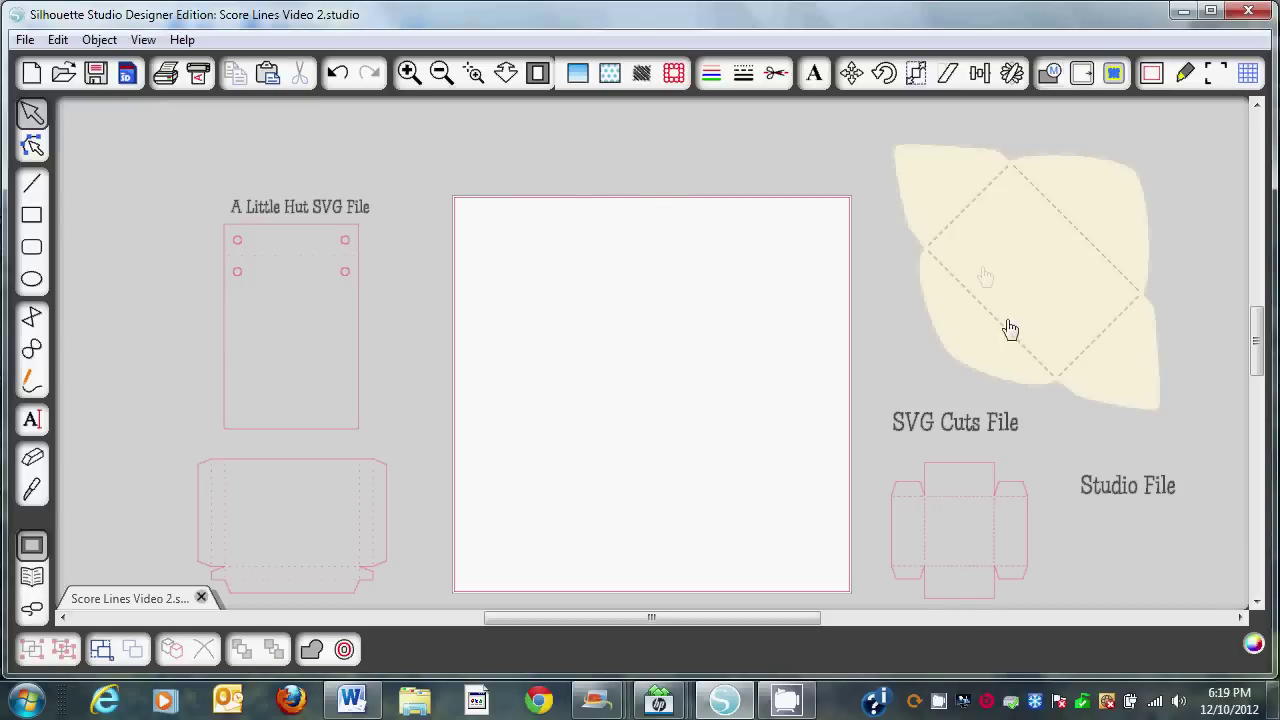
- Centre the 7.955 in envelope template on the page and set its line thickness to zero
drag(977, 300, 591, 380)
click(658, 402)
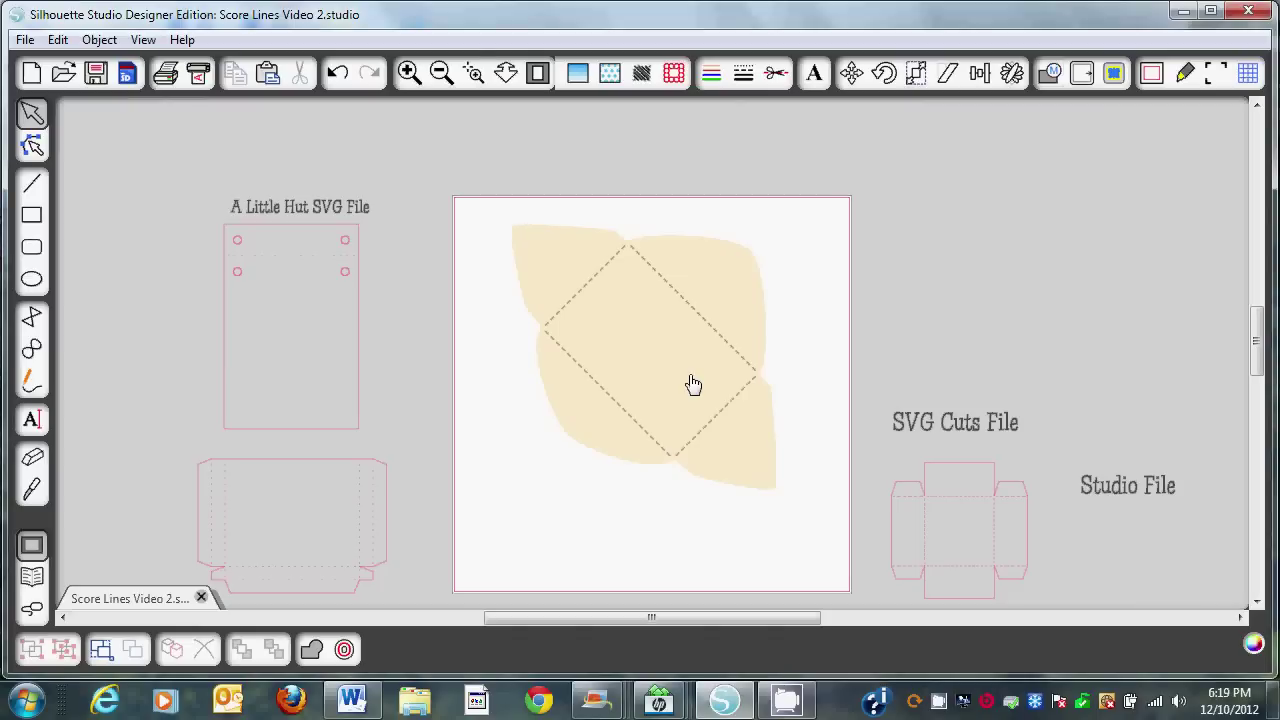
click(745, 78)
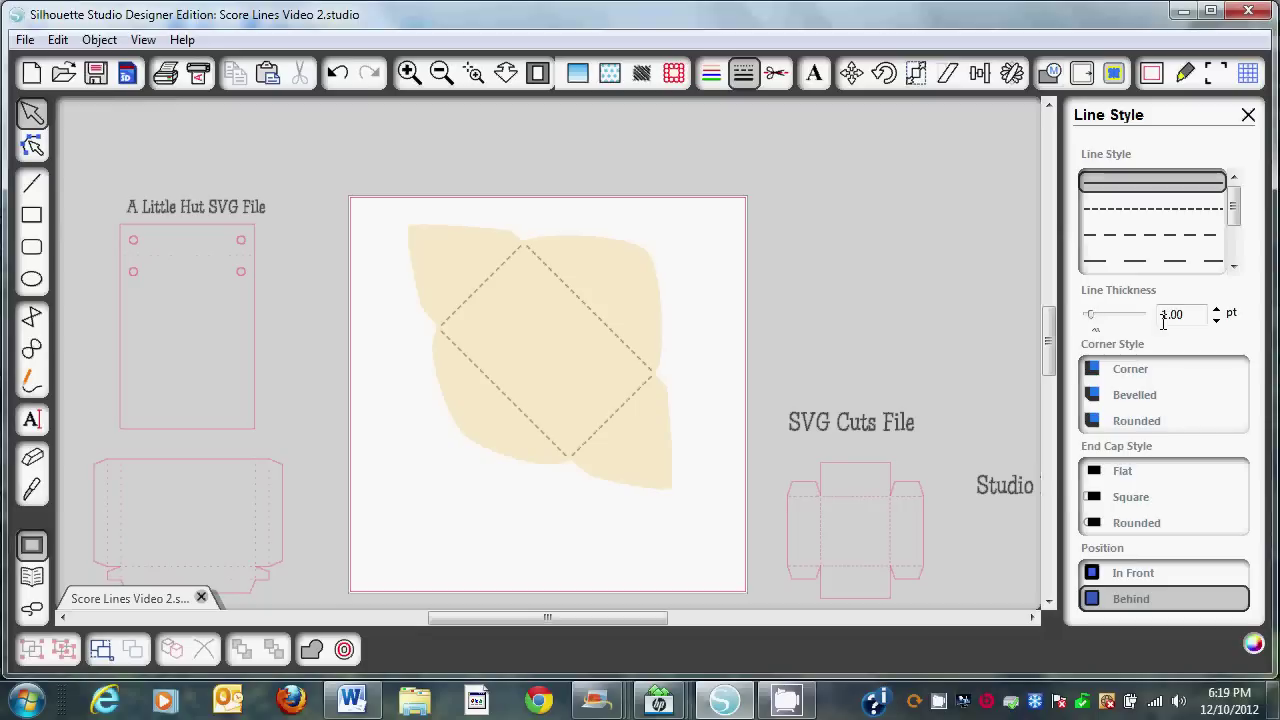
drag(1092, 320, 1084, 318)
click(625, 250)
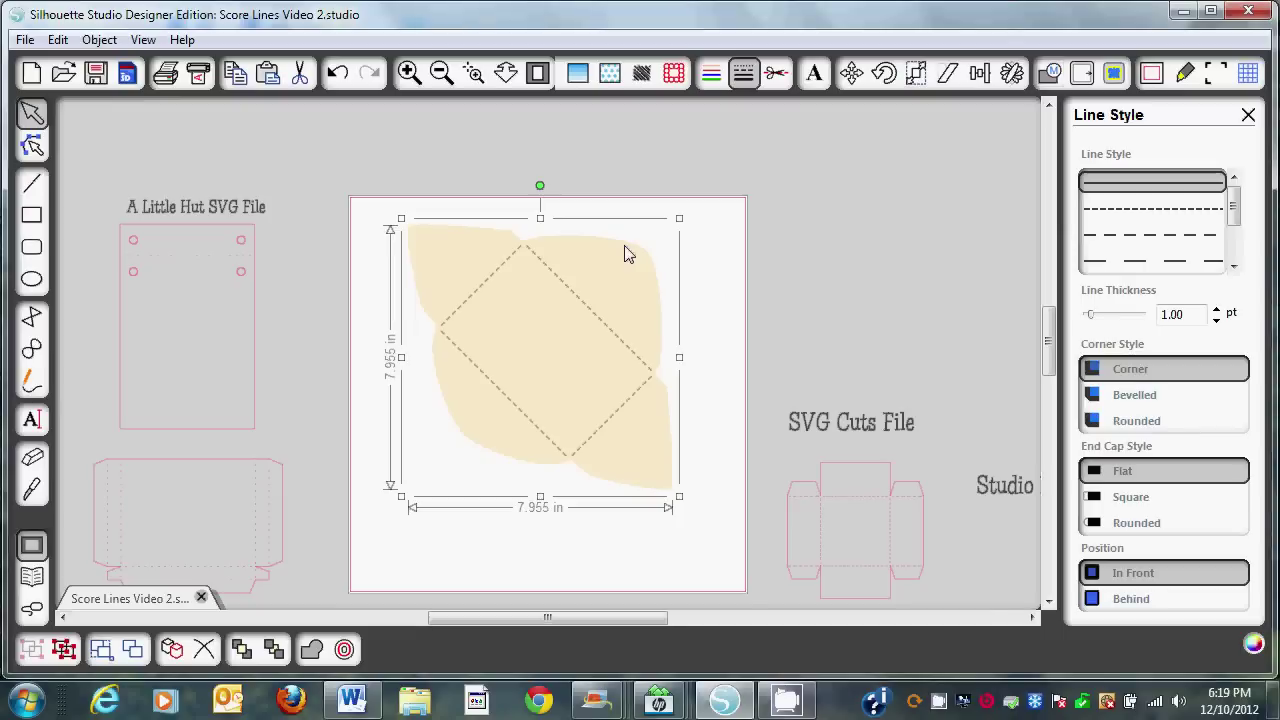
click(1249, 116)
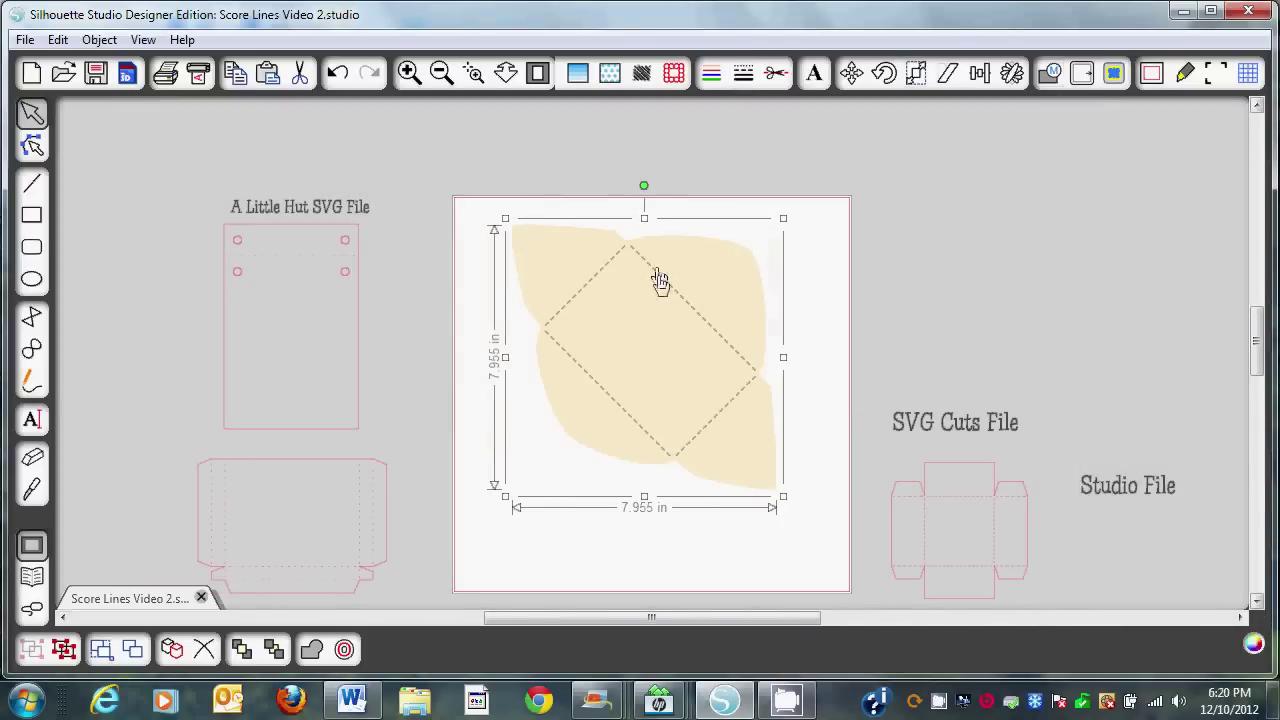
right_click(659, 282)
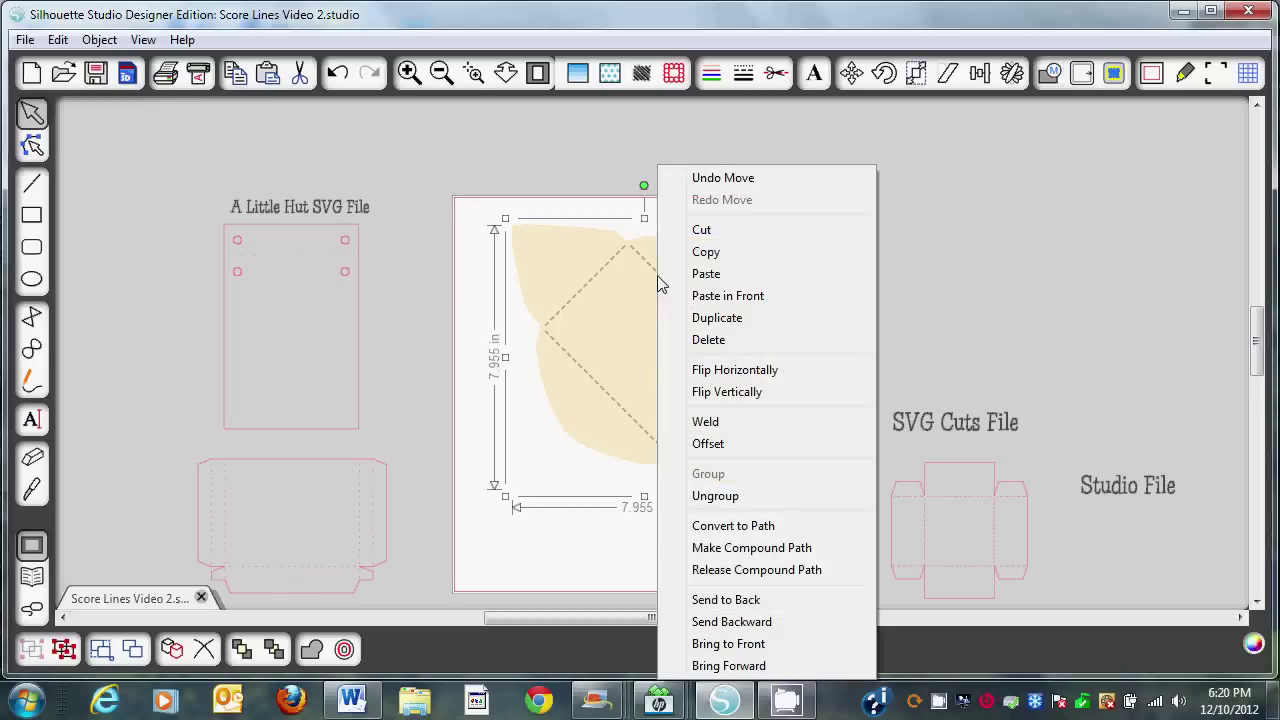
- Ungroup the envelope template twice to split it into separate pieces
click(725, 497)
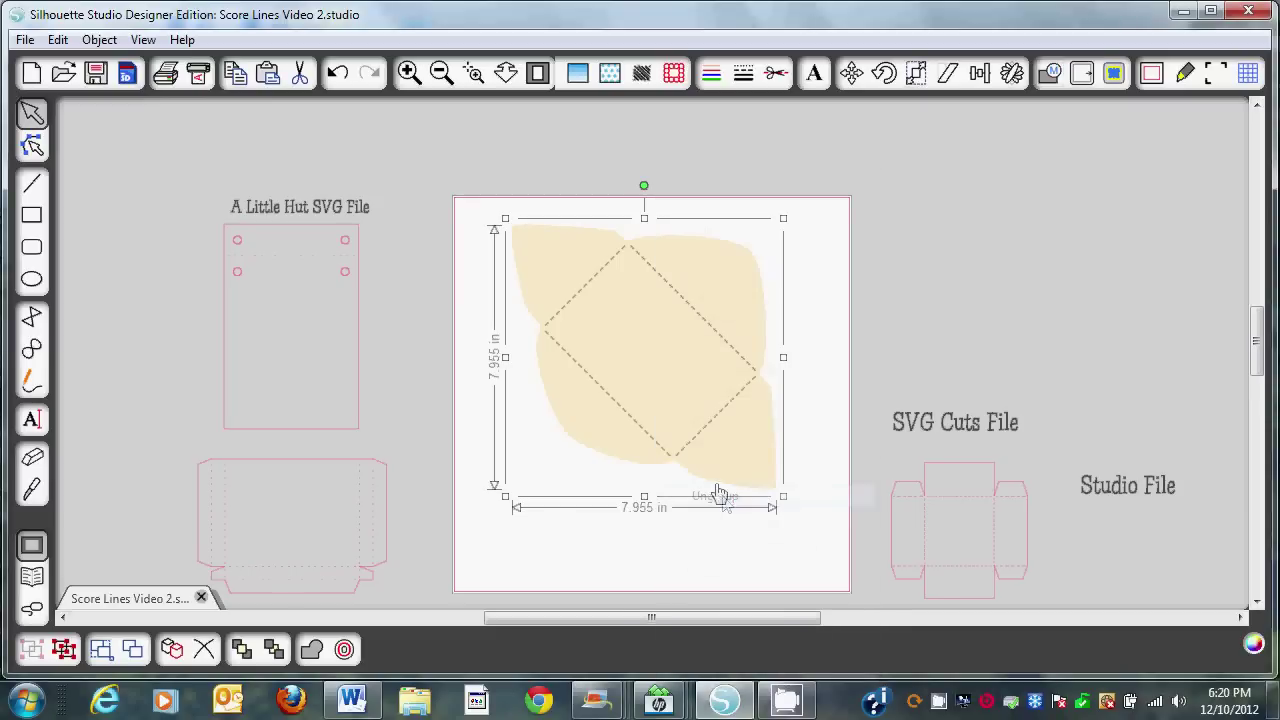
right_click(690, 444)
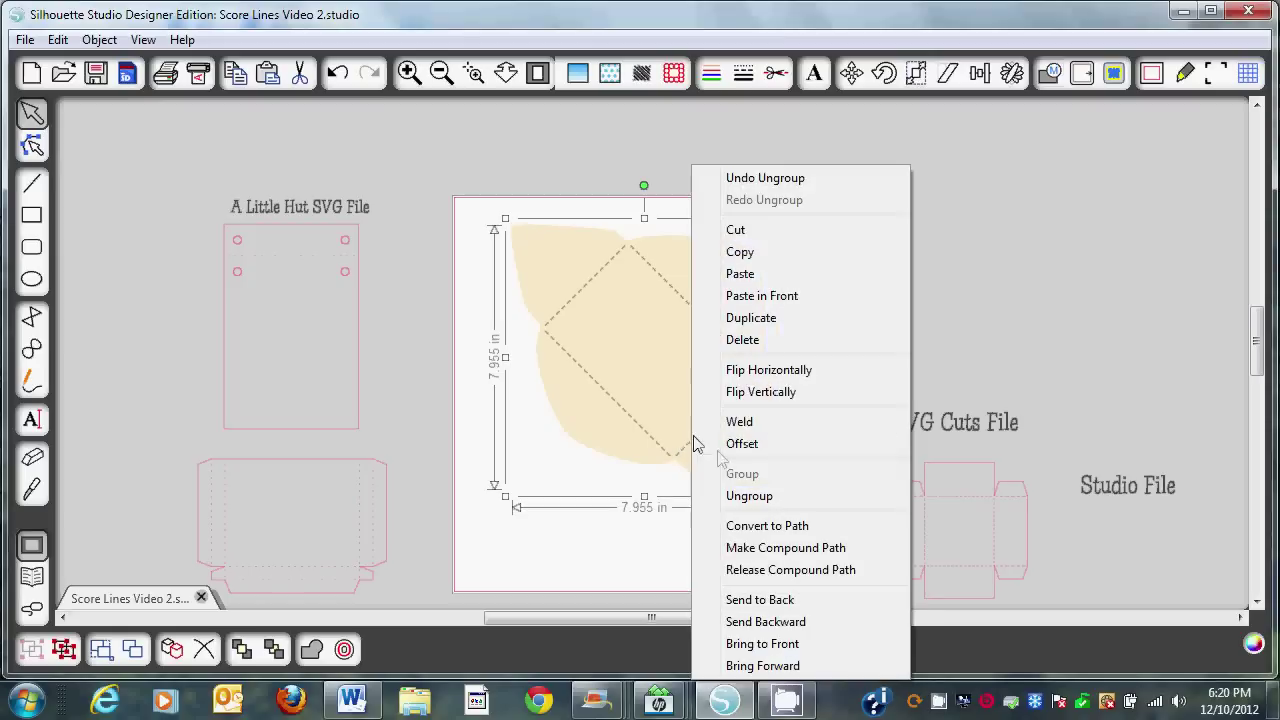
click(743, 497)
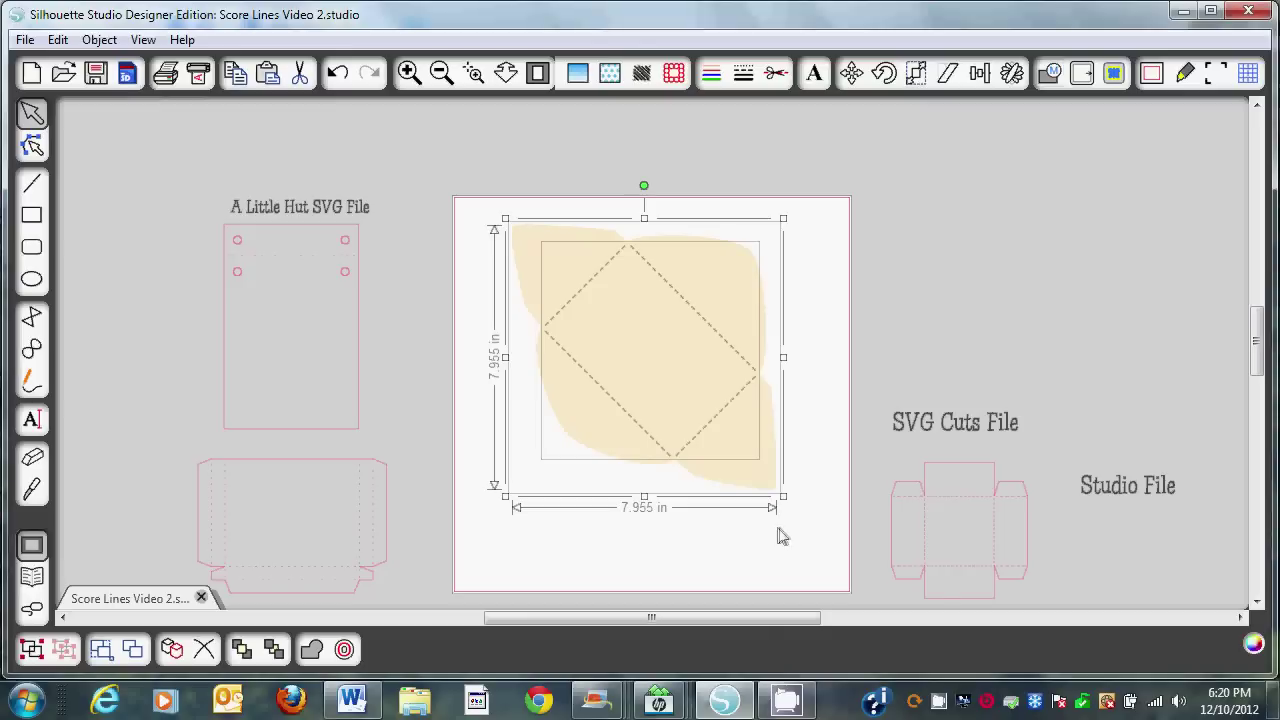
click(776, 73)
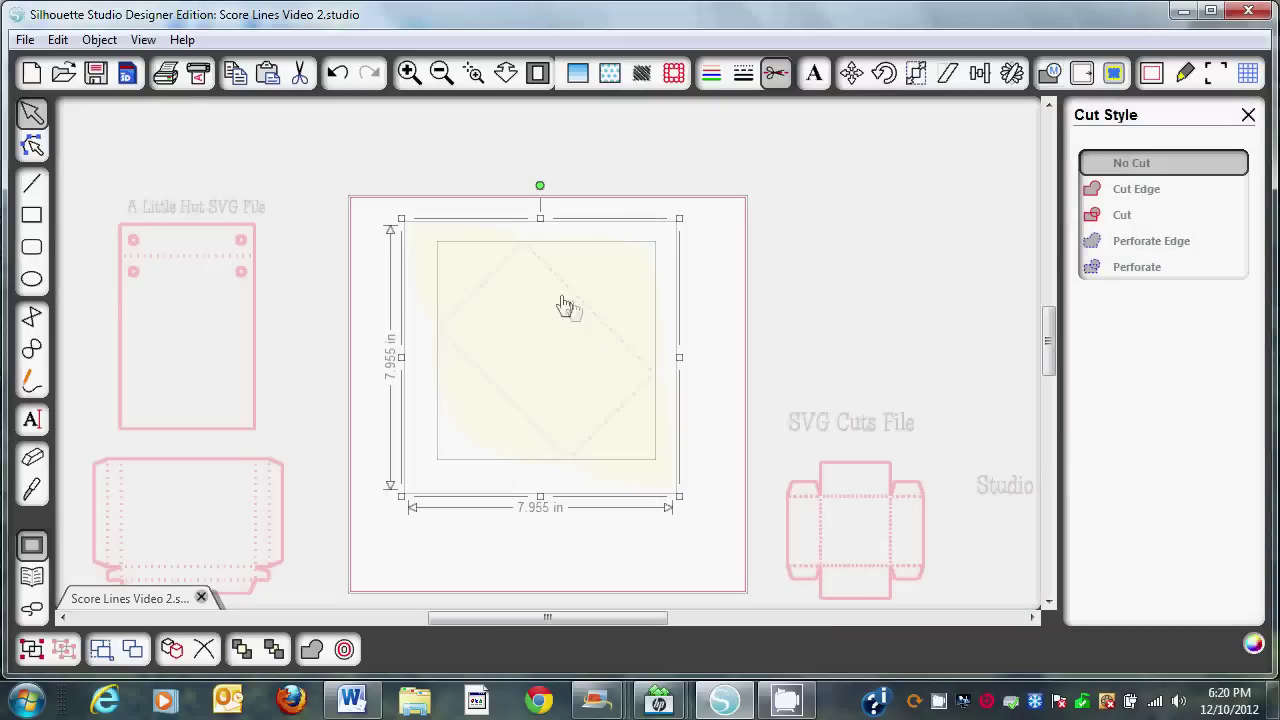
- Set the envelope's 6.330 in dashed diamond to Cut Edge and begin sending to the Silhouette
click(509, 284)
click(506, 280)
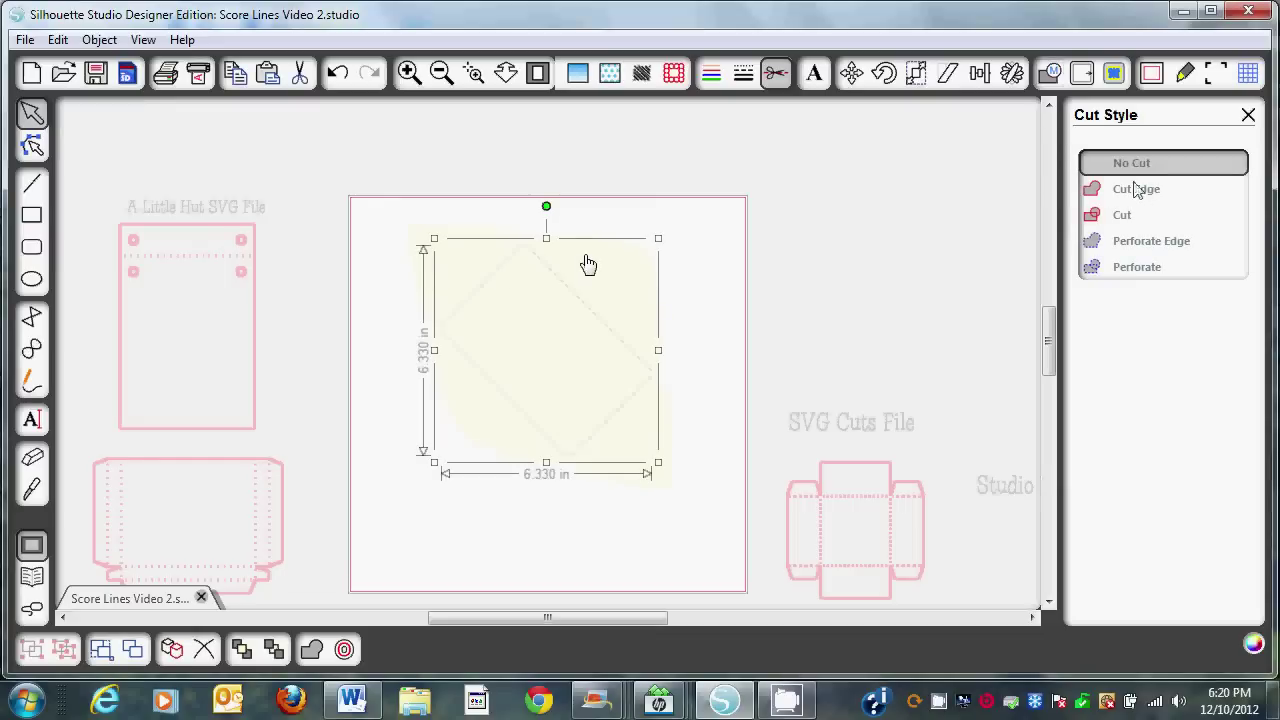
click(1134, 191)
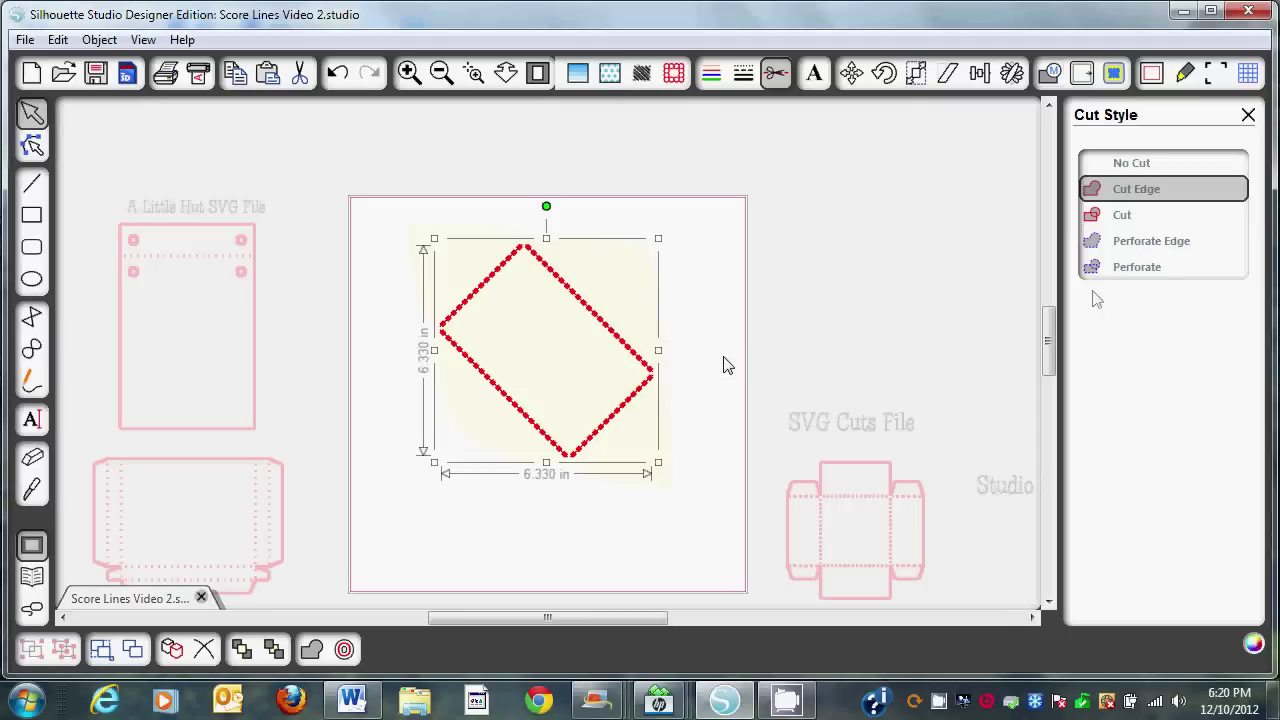
click(199, 76)
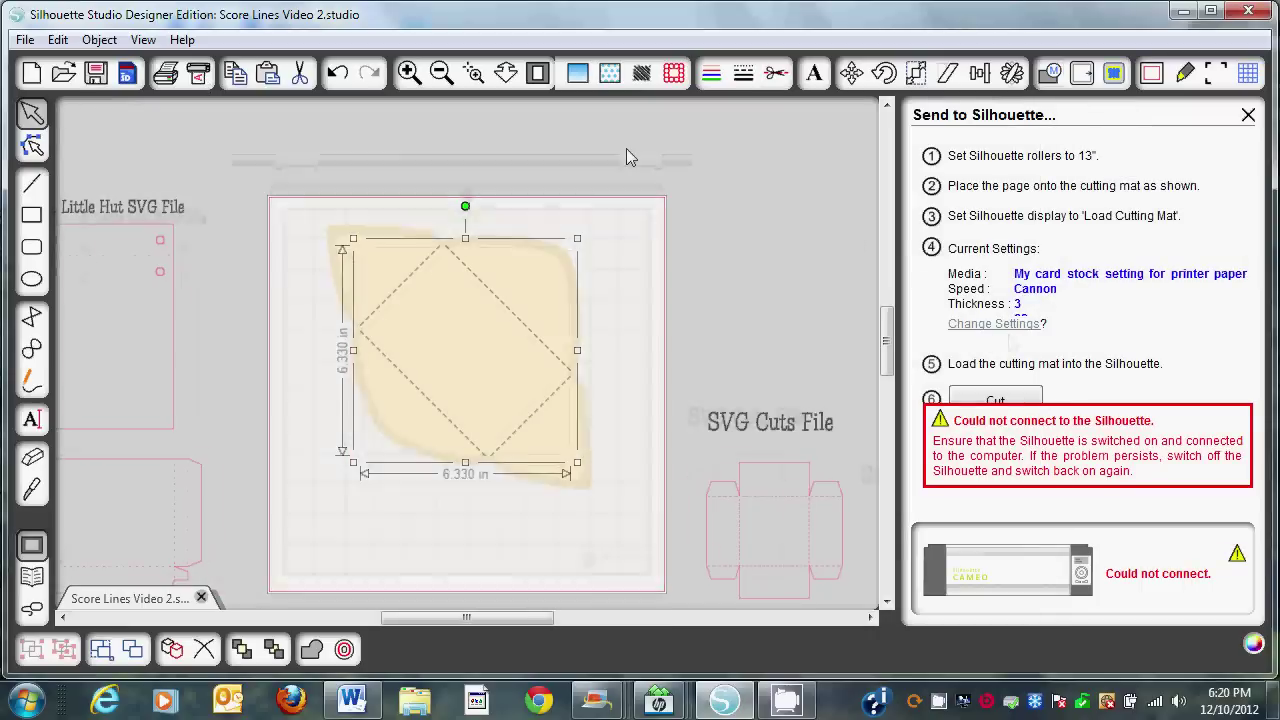
- Set card stock thickness back to 1, lower the blade three steps, and close Cut Settings
click(995, 323)
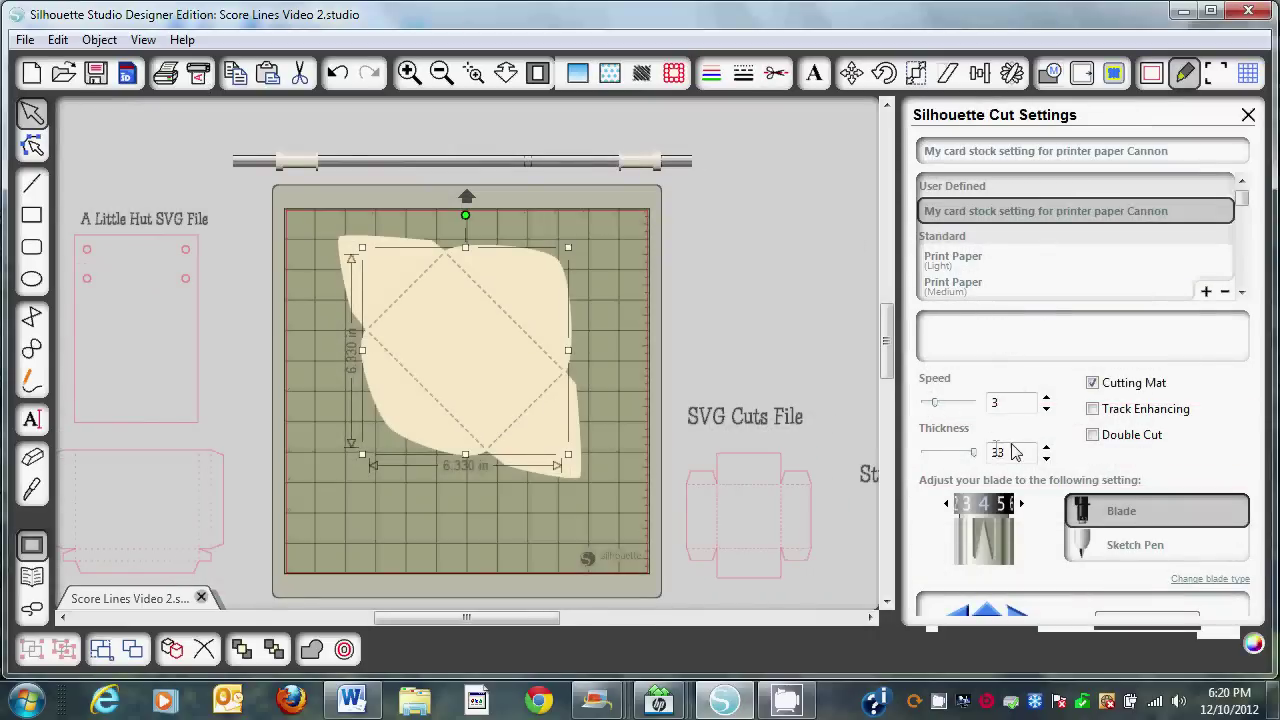
drag(977, 459, 921, 455)
click(947, 504)
click(947, 504)
click(948, 504)
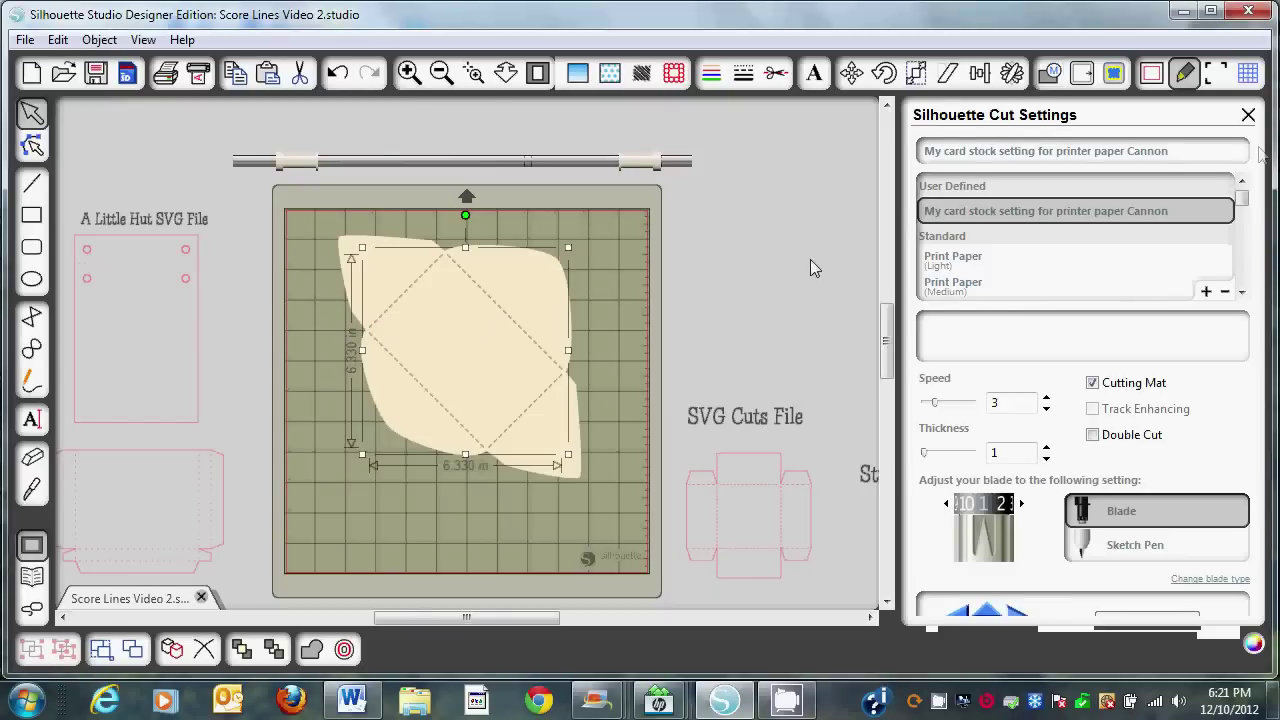
click(1248, 115)
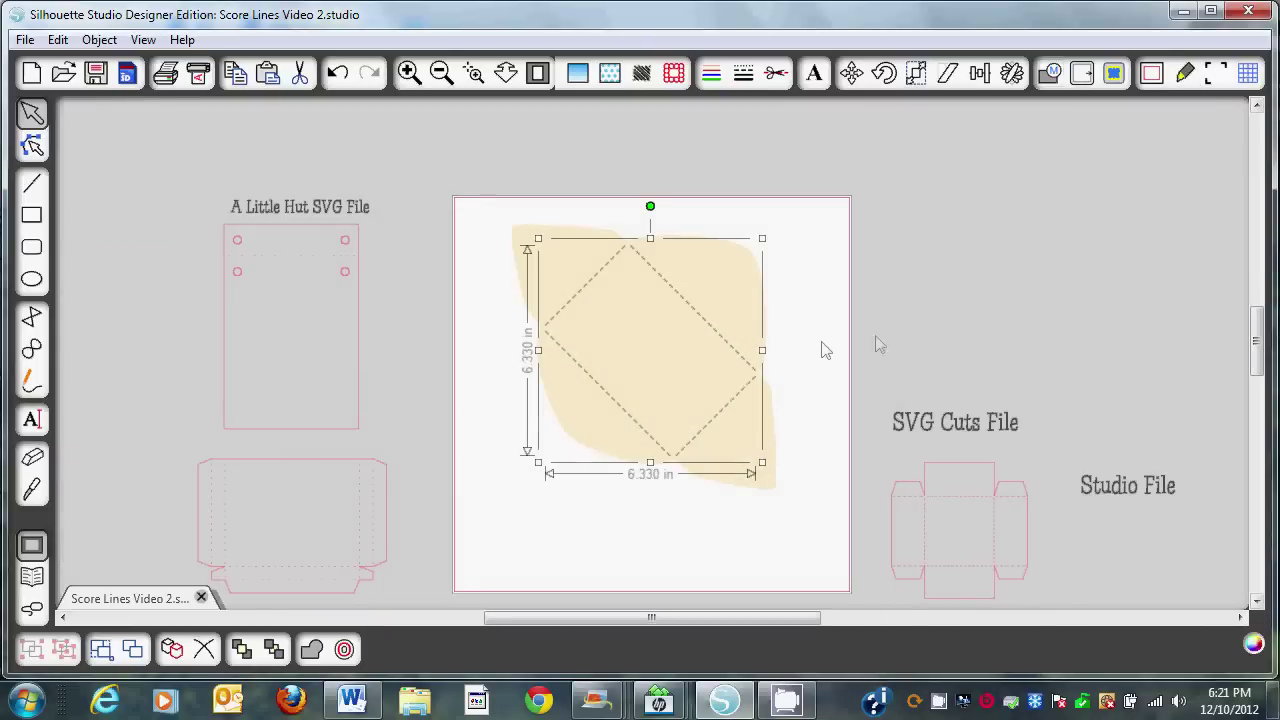
- Set the envelope's outline shape to Cut in the Cut Style panel
click(528, 350)
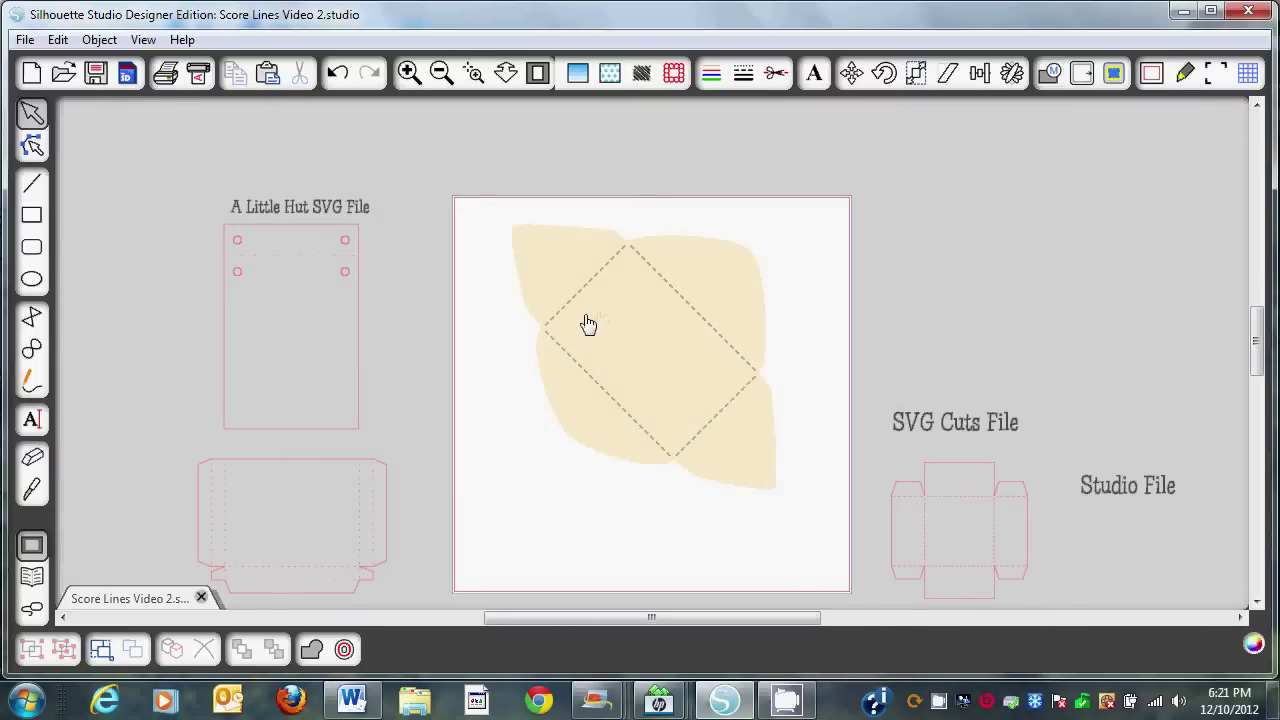
click(648, 248)
click(777, 77)
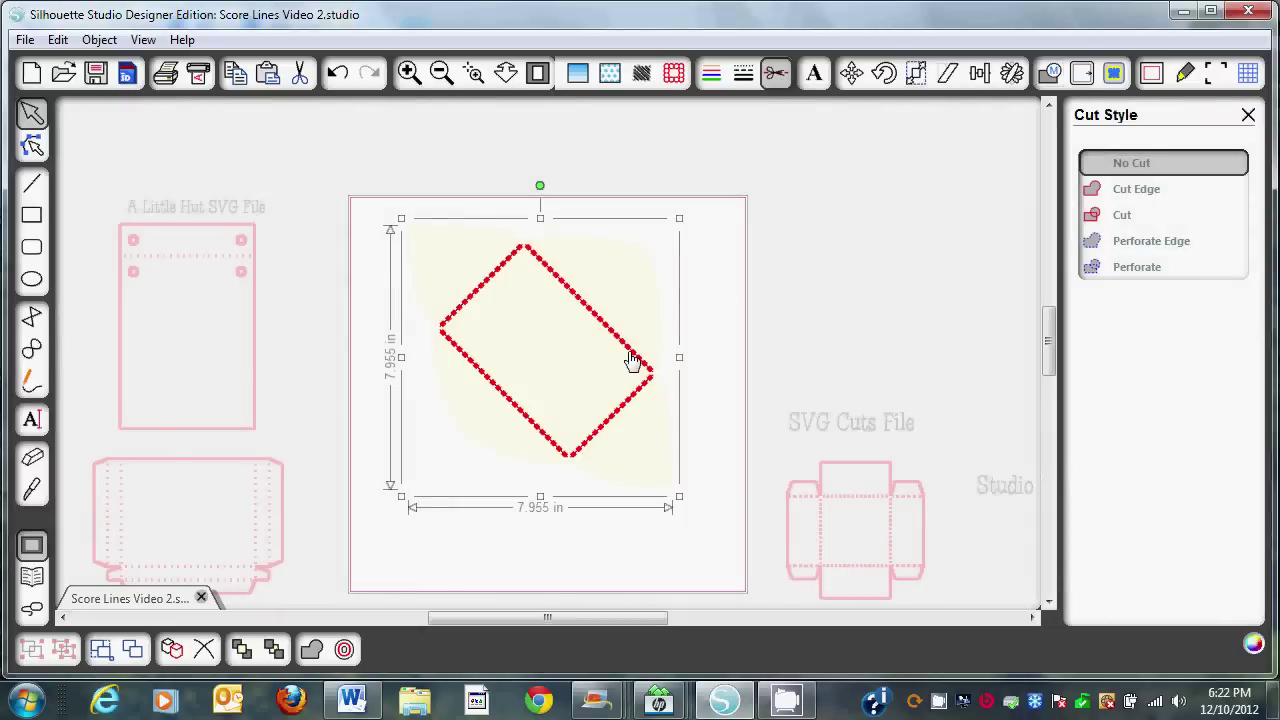
click(1122, 215)
- Set the envelope's dashed score square to No Cut and bring up the Send panel
click(513, 264)
click(1130, 164)
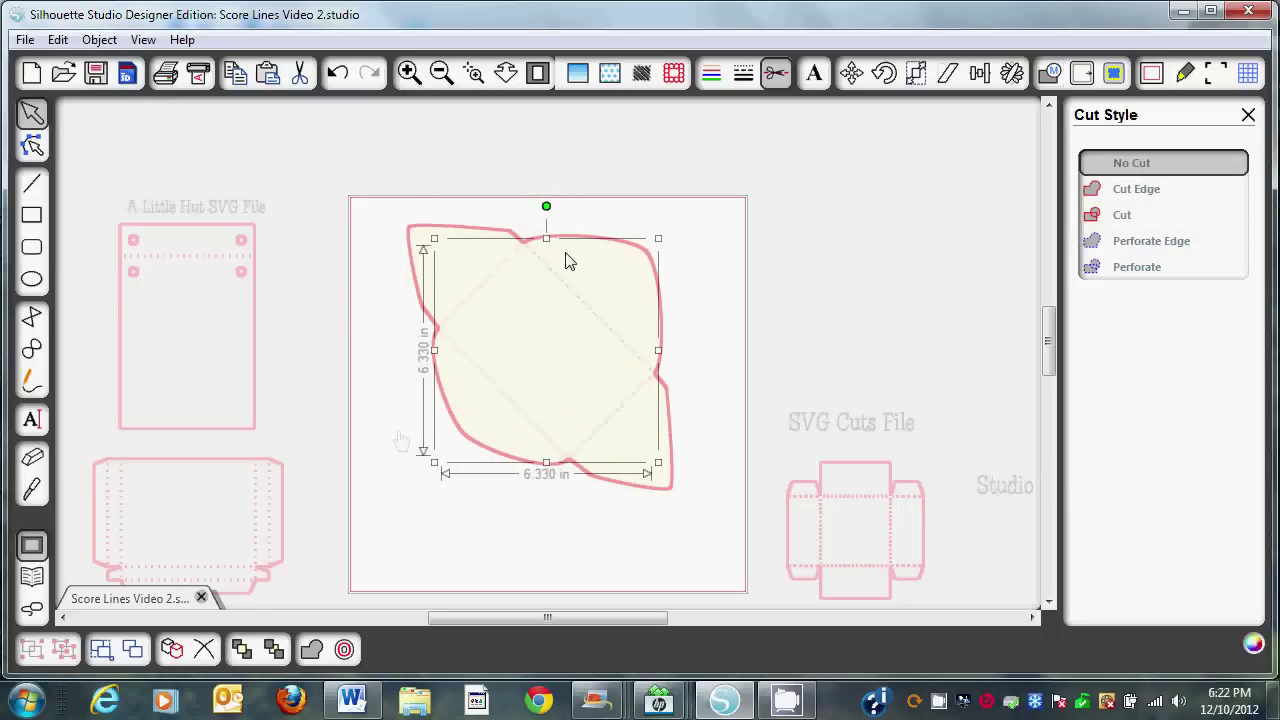
click(199, 80)
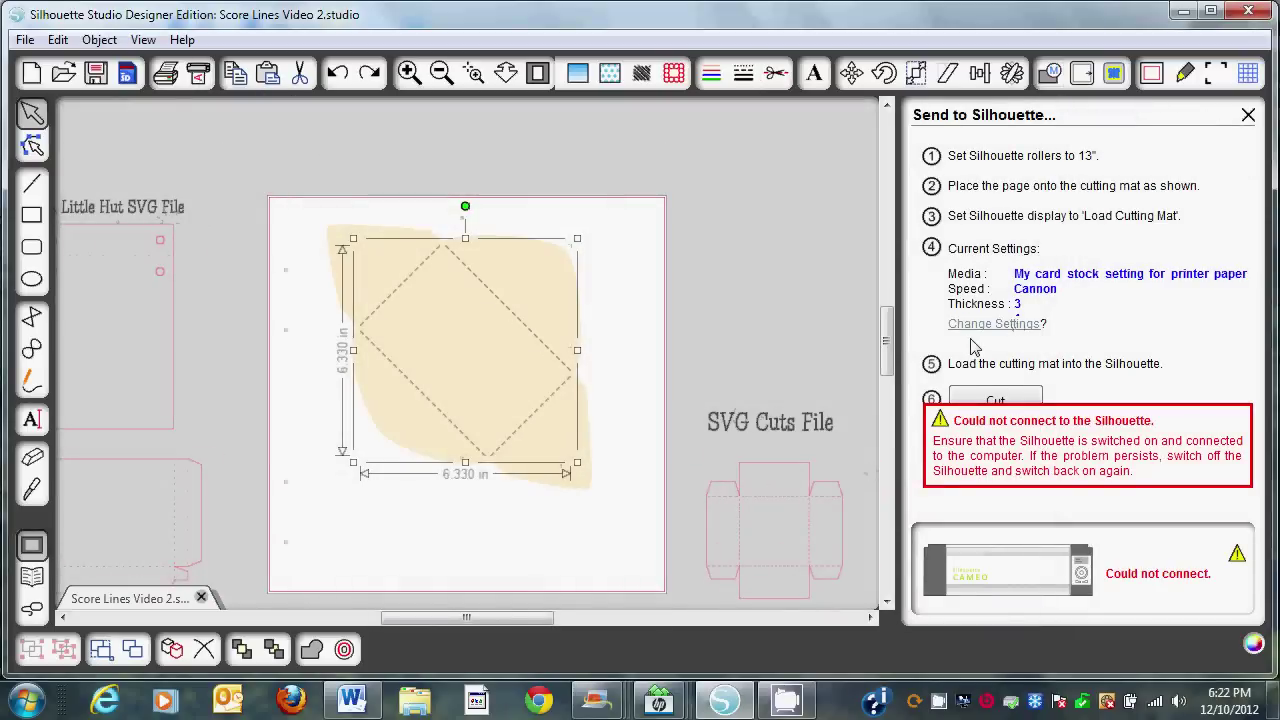
- Change the card stock cut settings to thickness 33 and blade 5, then close the panel
click(1012, 324)
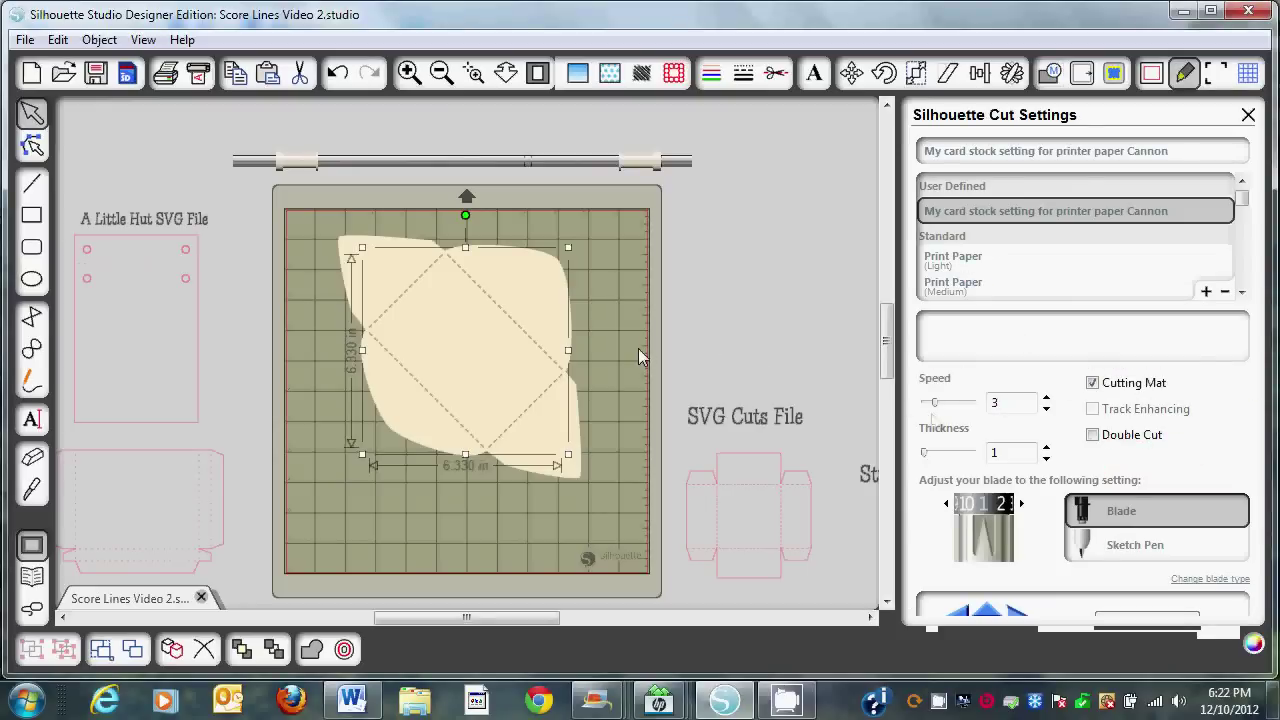
drag(927, 459, 974, 455)
click(1021, 504)
click(1021, 504)
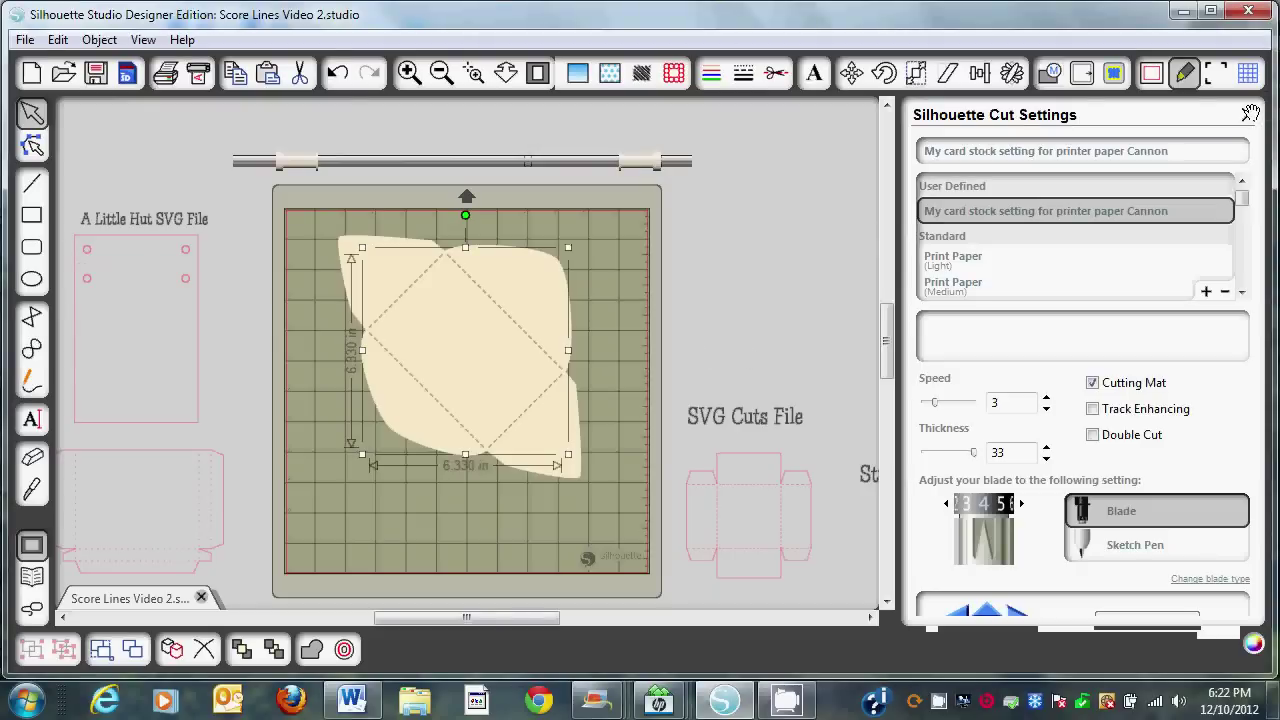
click(1249, 115)
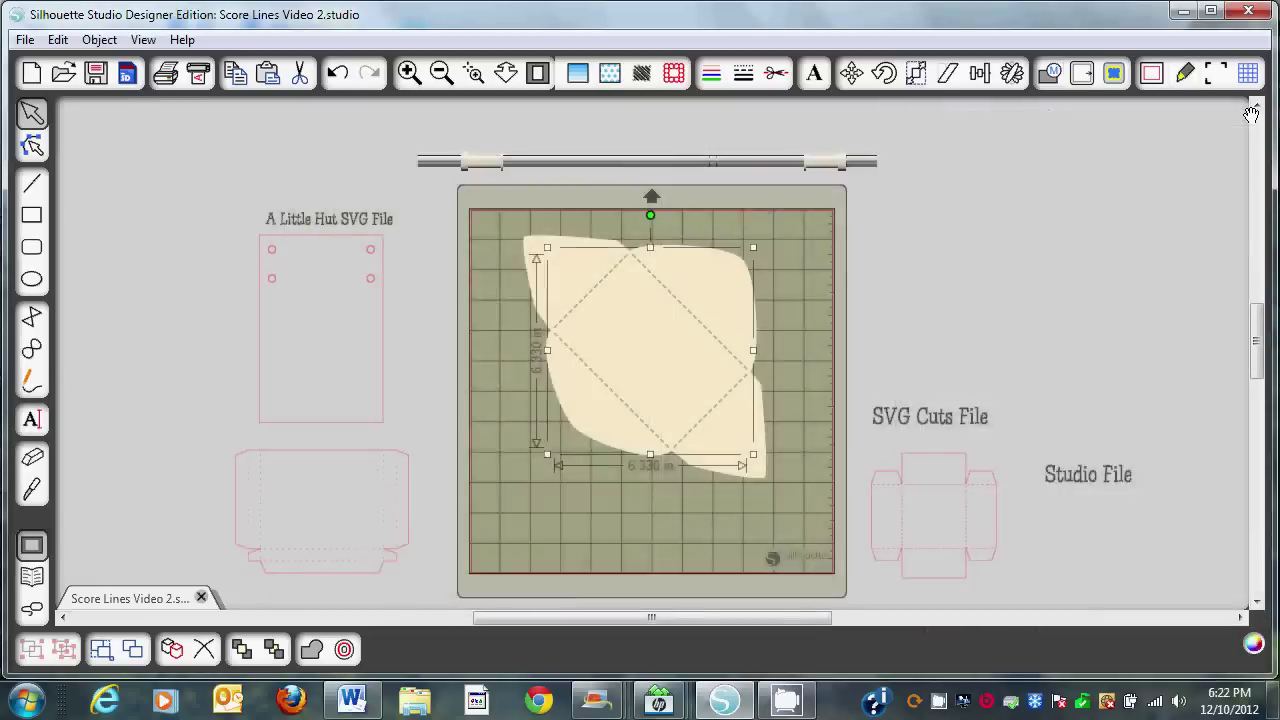
- Move the envelope background and its dashed score square off the page to the upper right
drag(770, 316, 1143, 257)
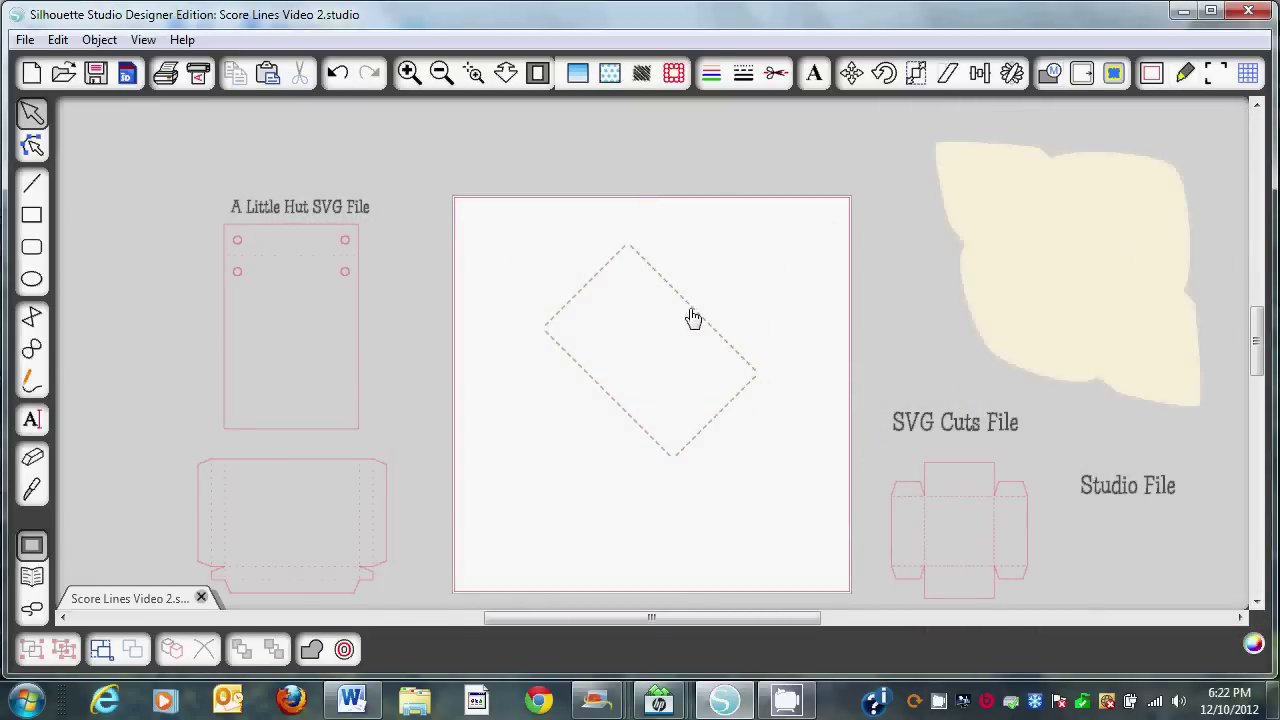
drag(691, 317, 1121, 235)
key(Escape)
- Place the hut's box base piece on the page near the top
click(362, 469)
drag(362, 469, 696, 241)
click(687, 370)
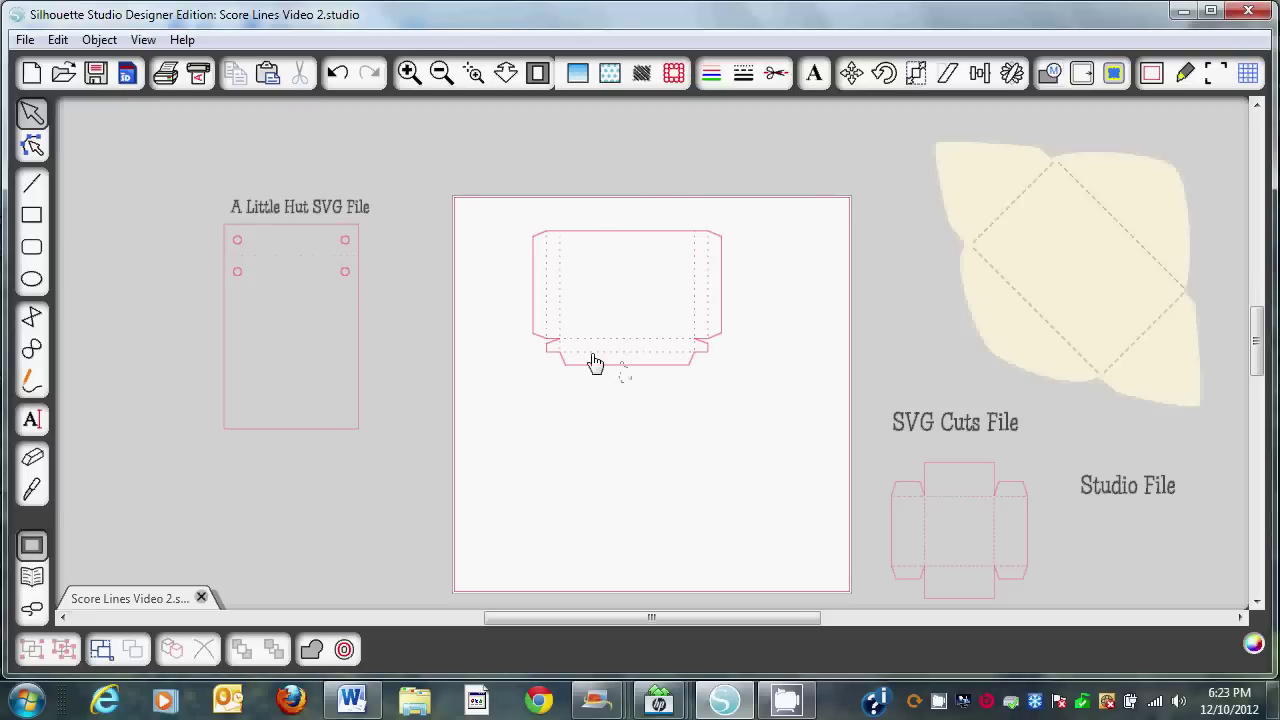
- Ungroup the hut's box base into separate lines
right_click(627, 373)
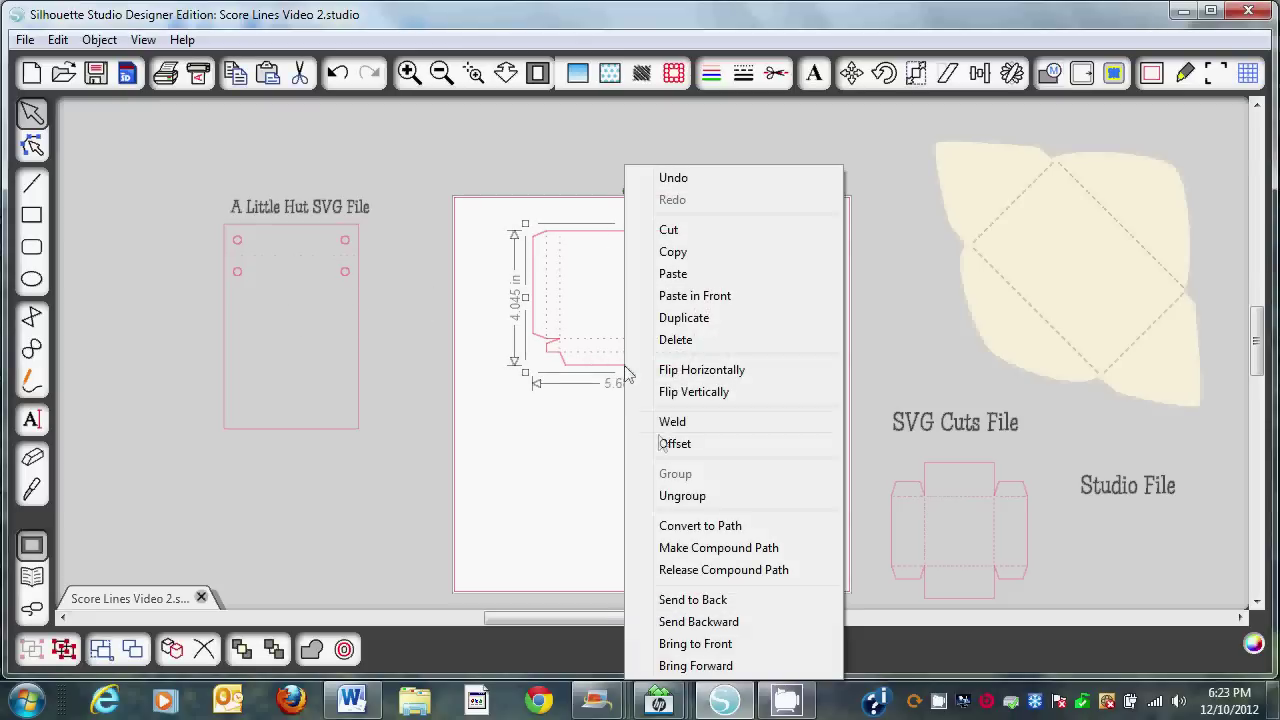
click(679, 497)
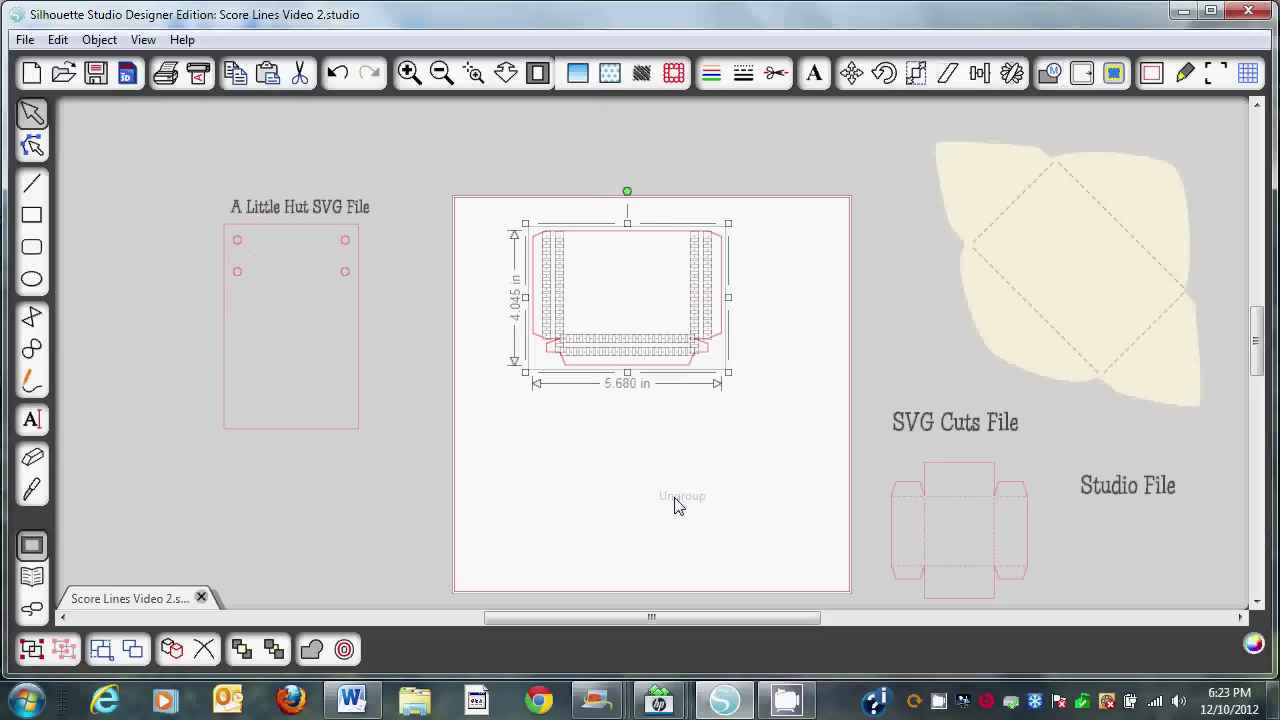
click(688, 440)
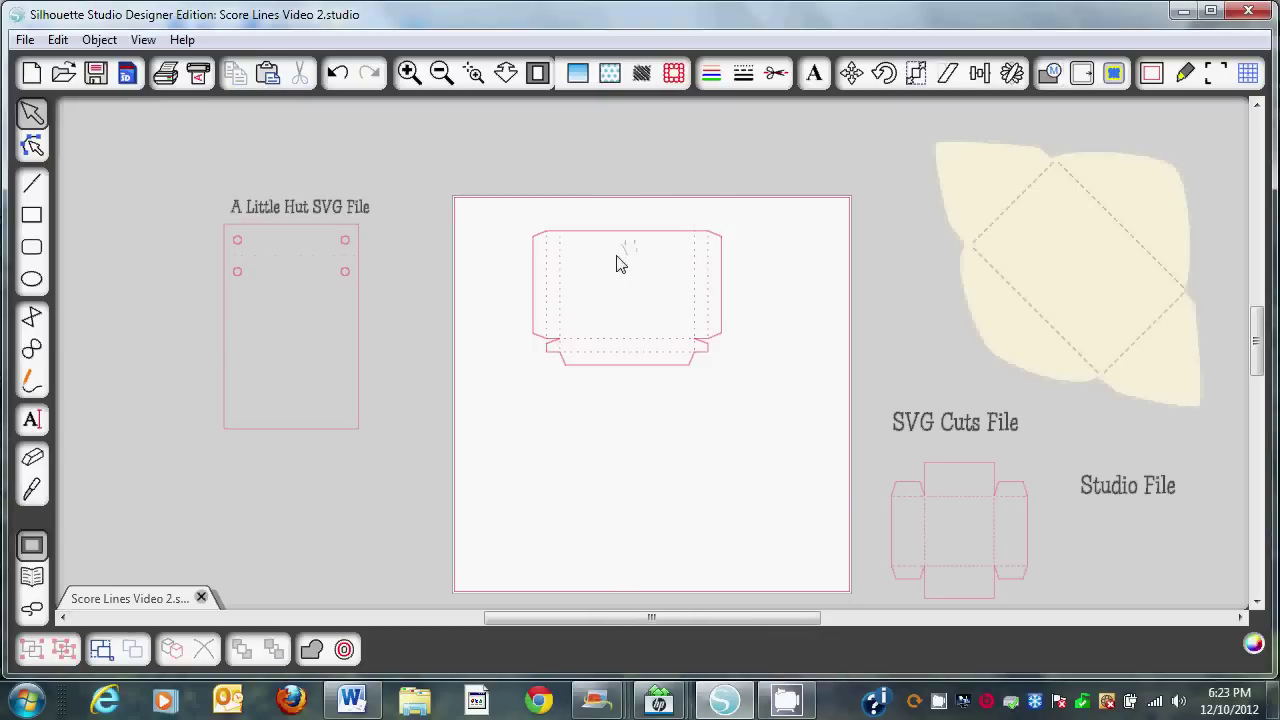
- Set the box base's lines to No Cut and close the Cut Style panel
click(626, 240)
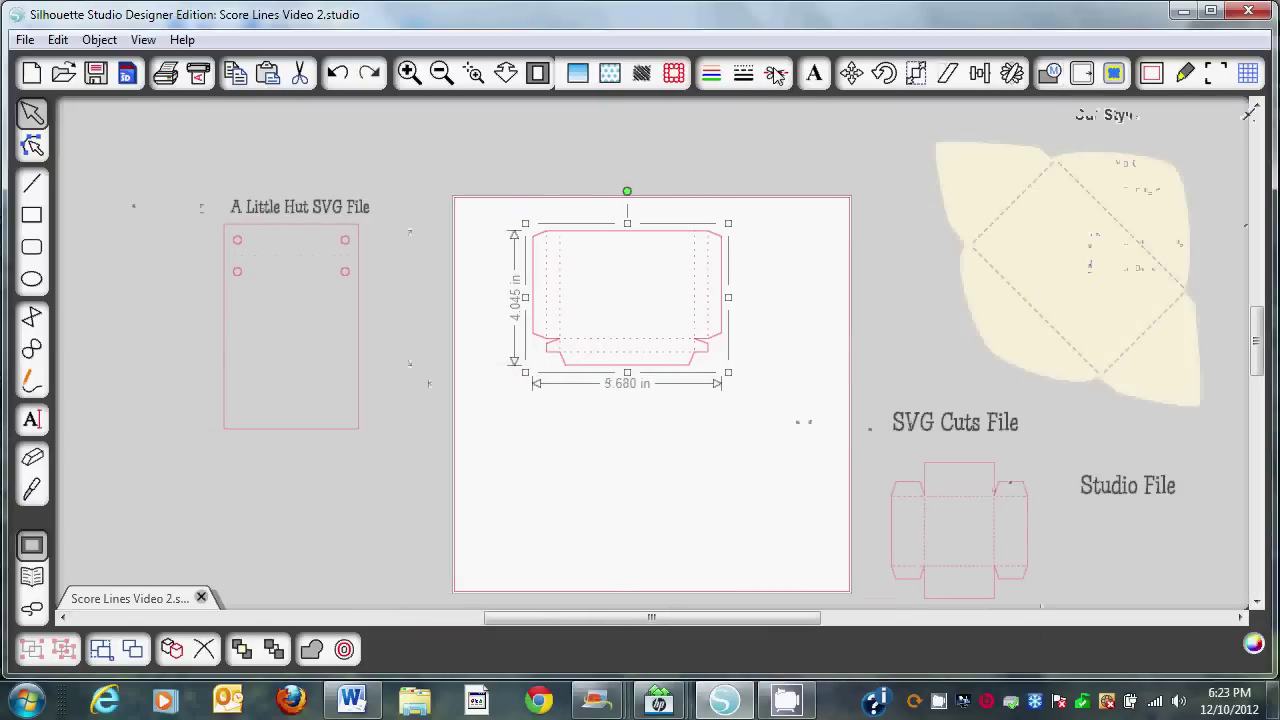
click(776, 76)
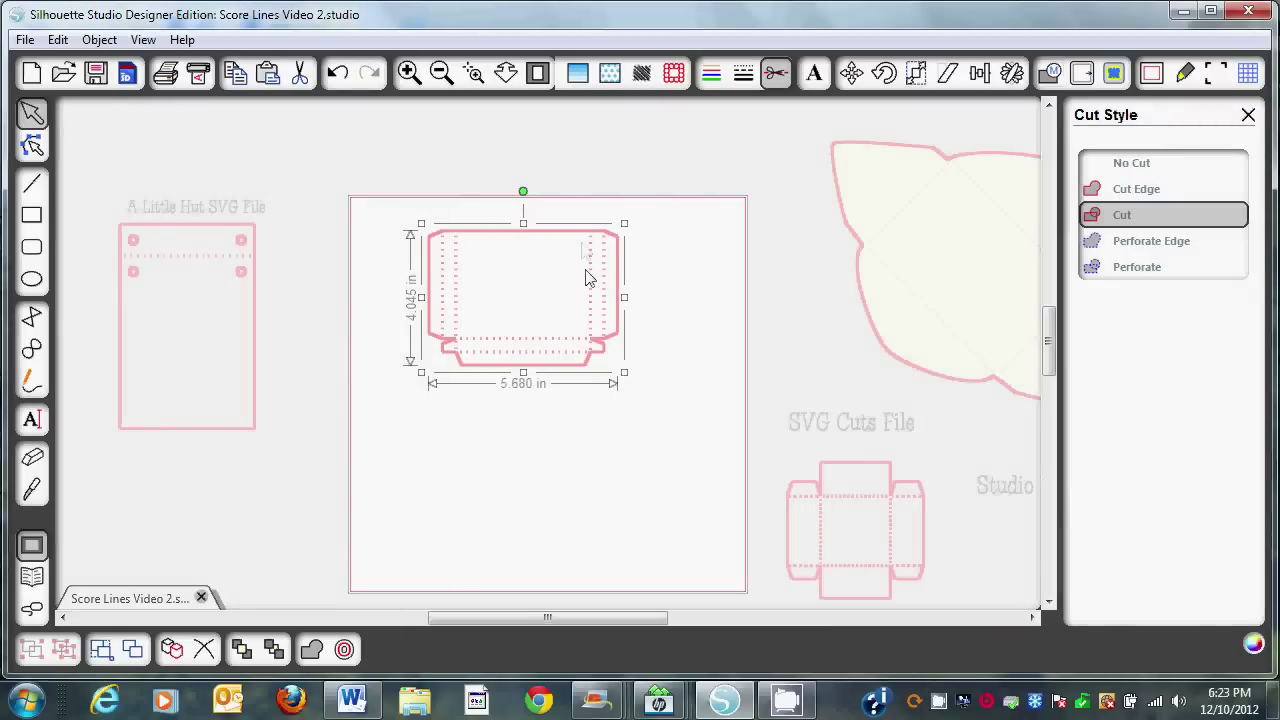
click(1106, 166)
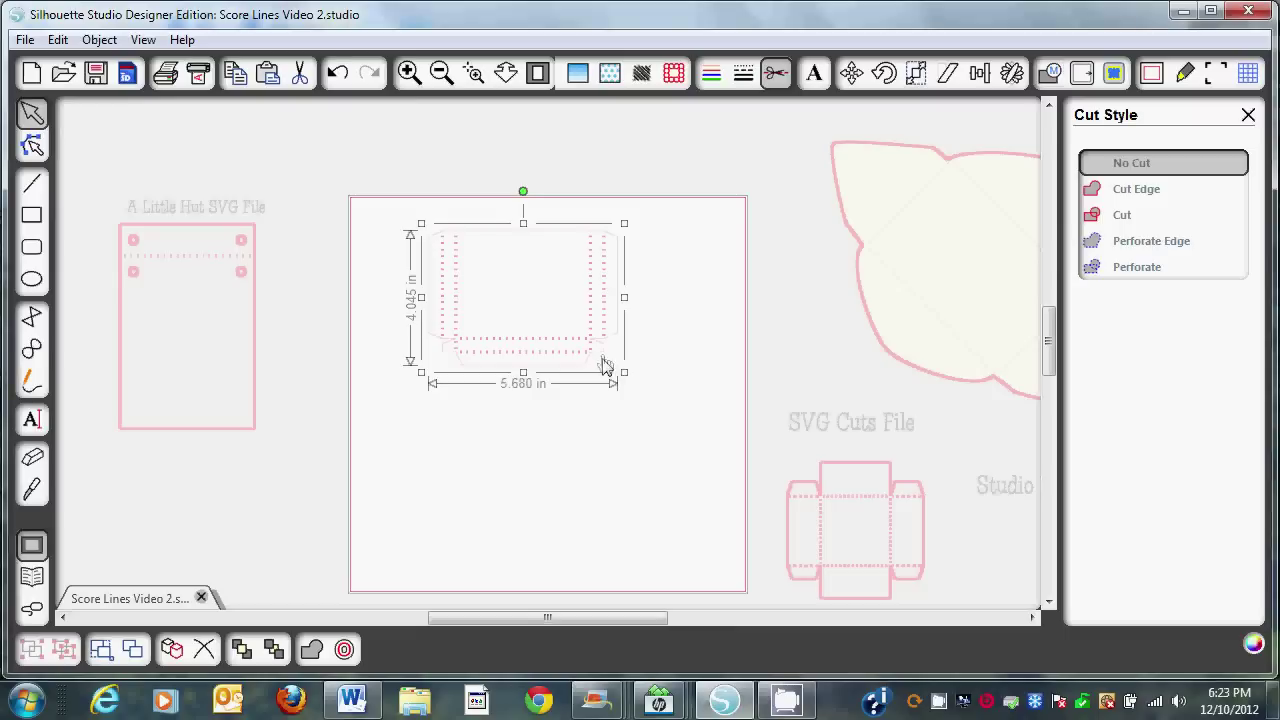
click(670, 352)
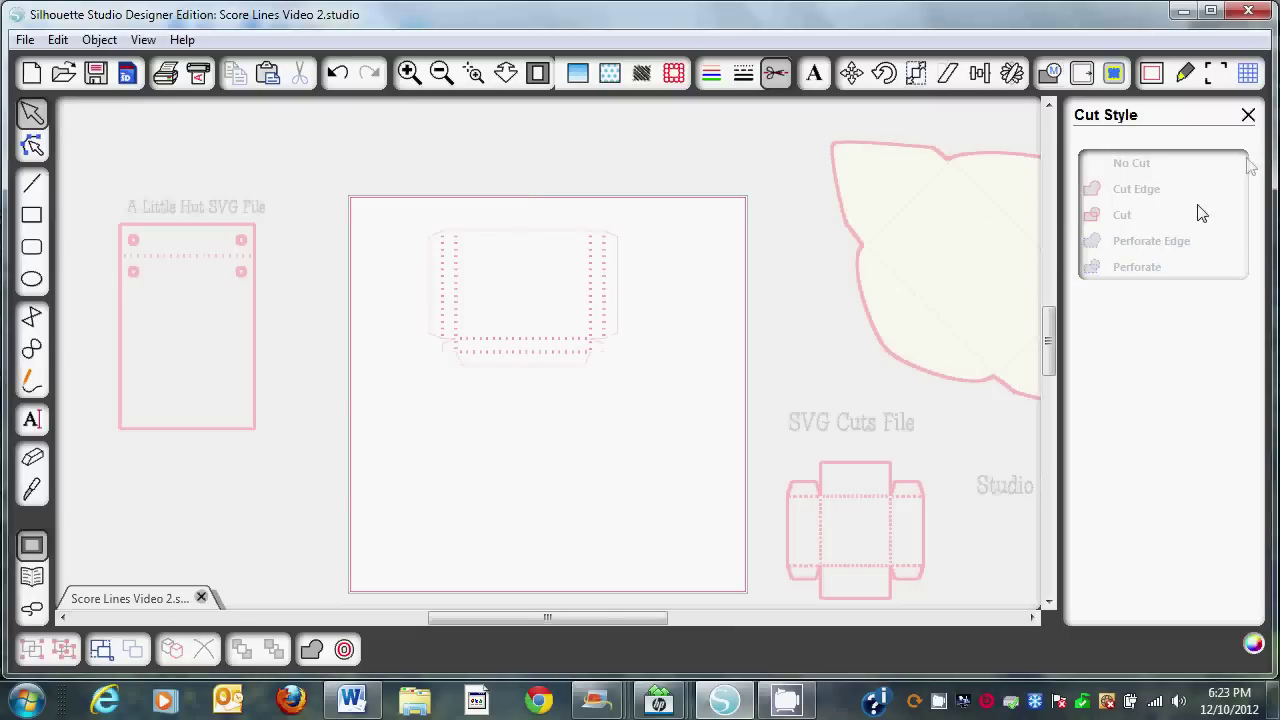
click(1248, 114)
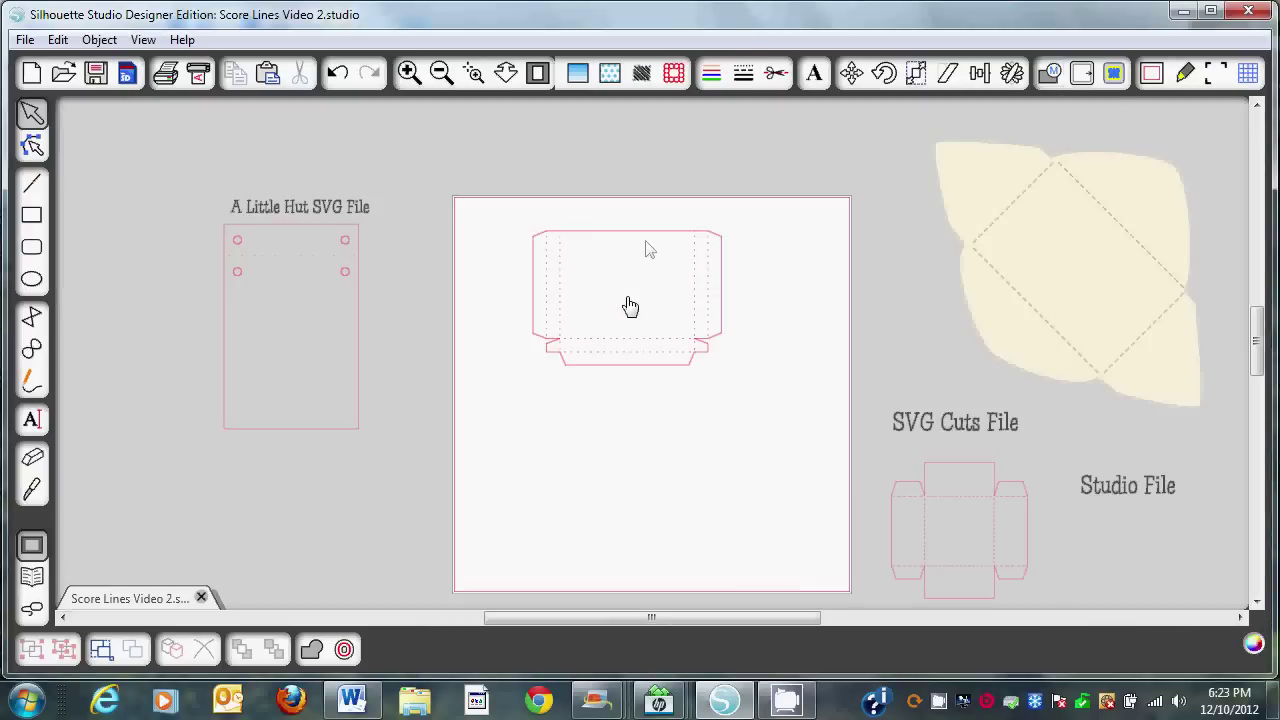
- Set the box base outline to Cut Edge and check a dotted score line's style
click(630, 306)
click(776, 73)
click(517, 243)
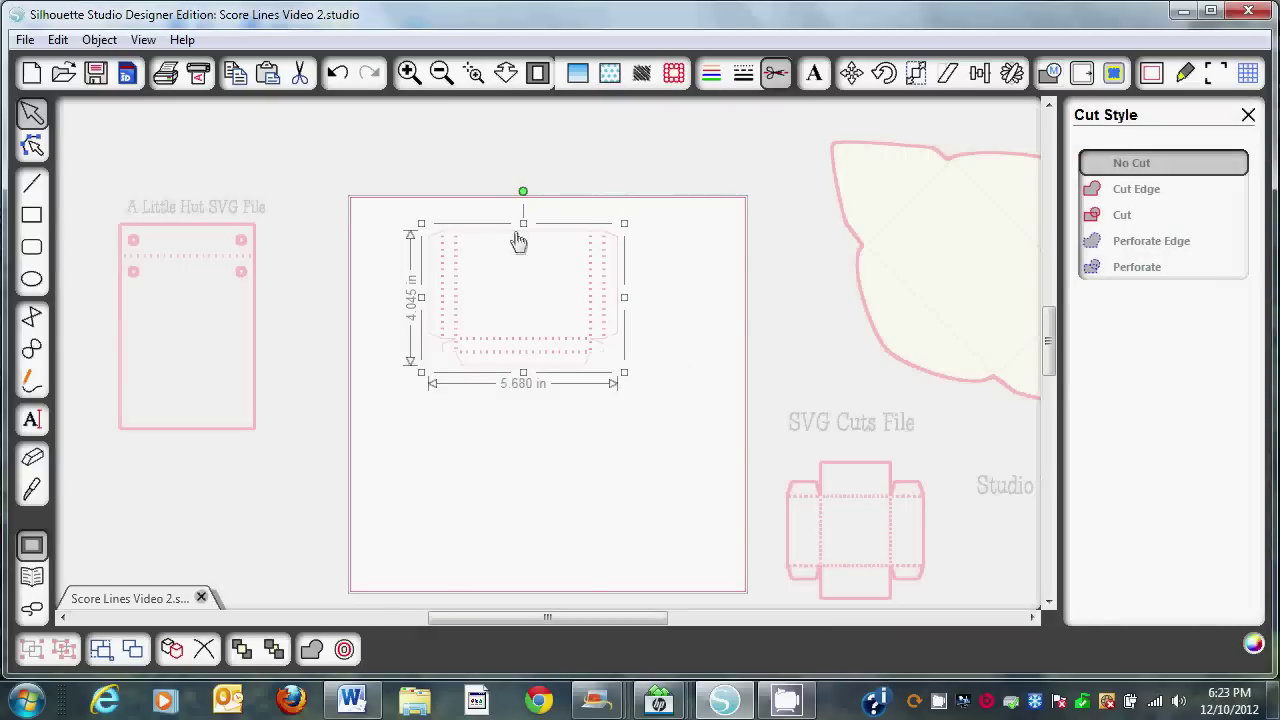
click(1134, 196)
click(657, 406)
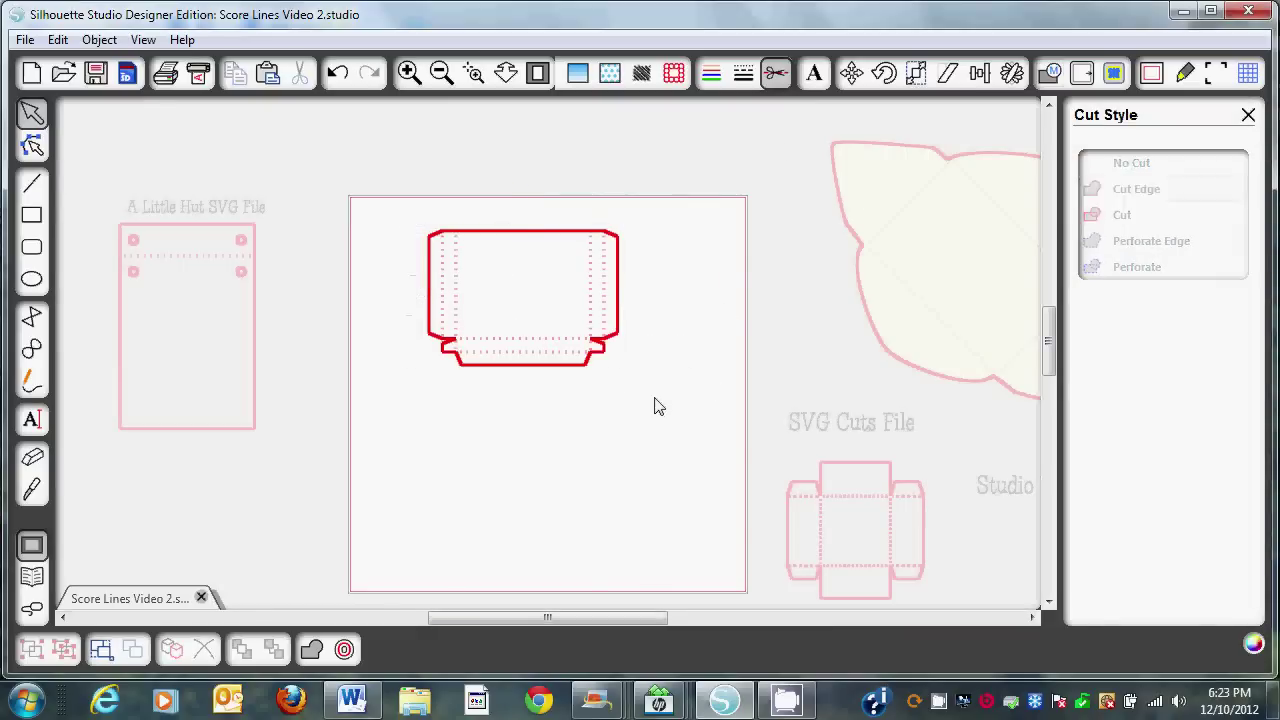
click(462, 252)
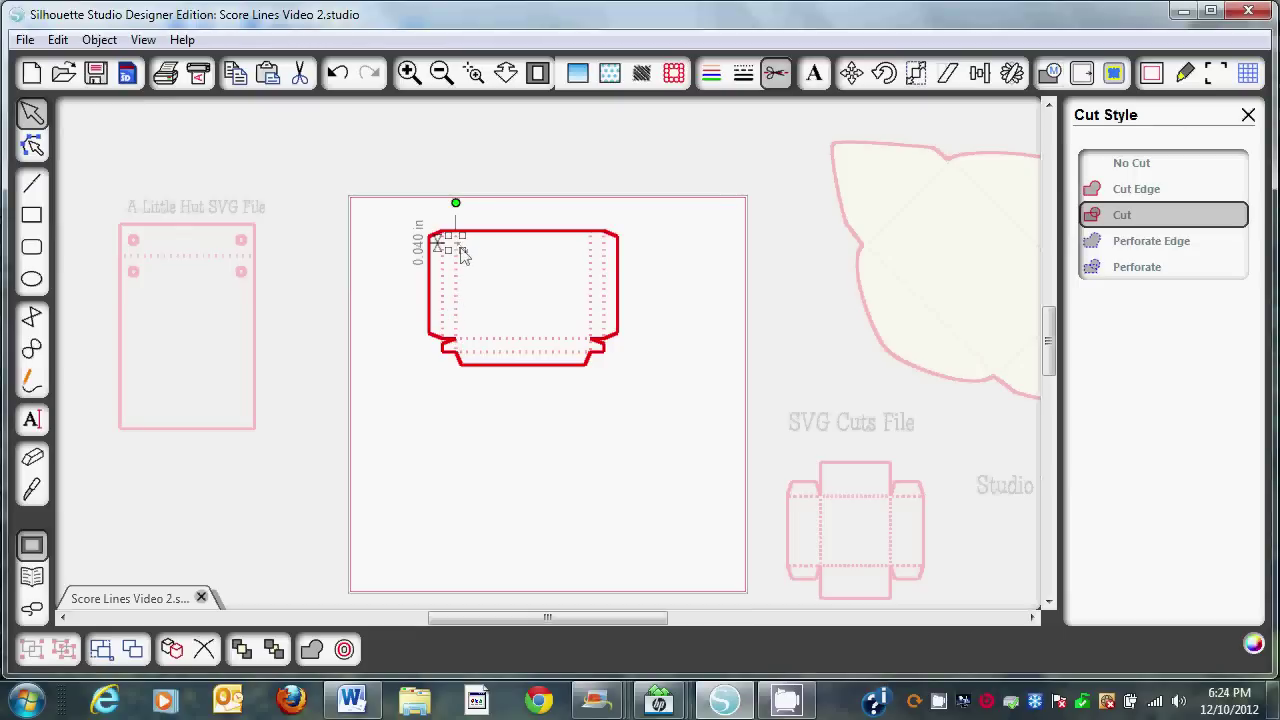
- Marquee-select all box base lines, set them to No Cut, then apply Cut Edge
click(600, 430)
drag(400, 234, 673, 385)
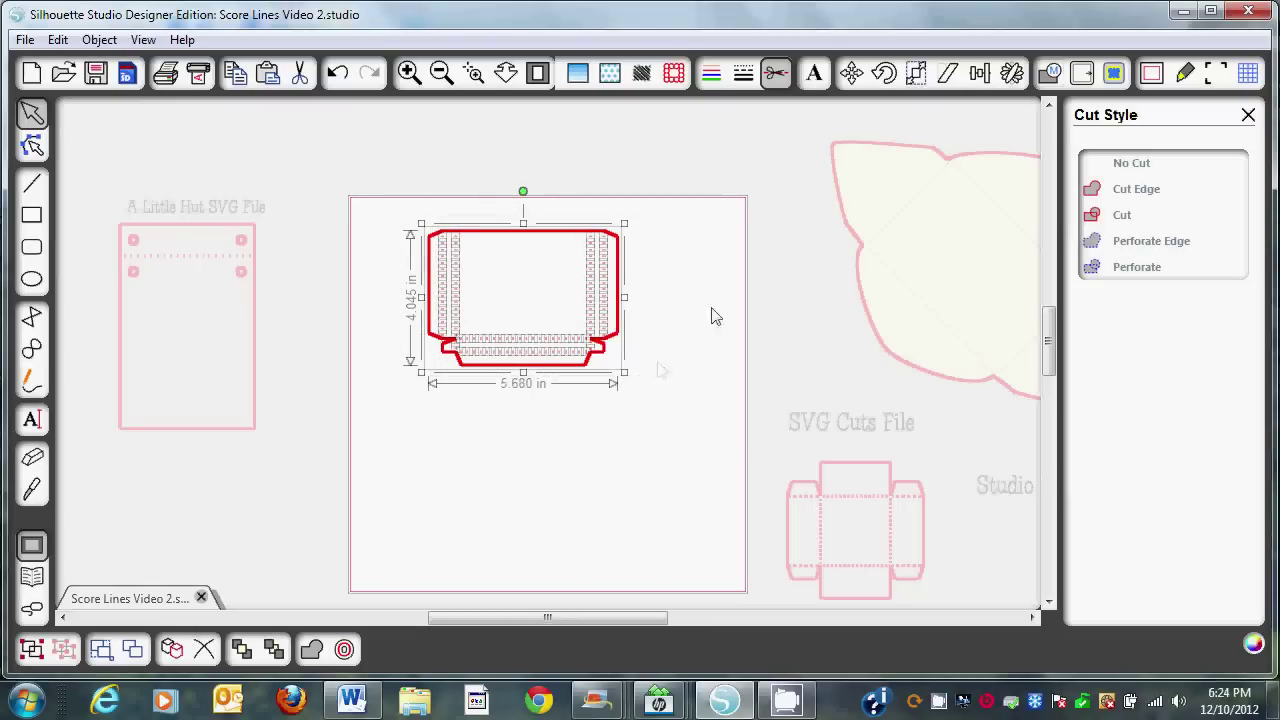
click(1126, 165)
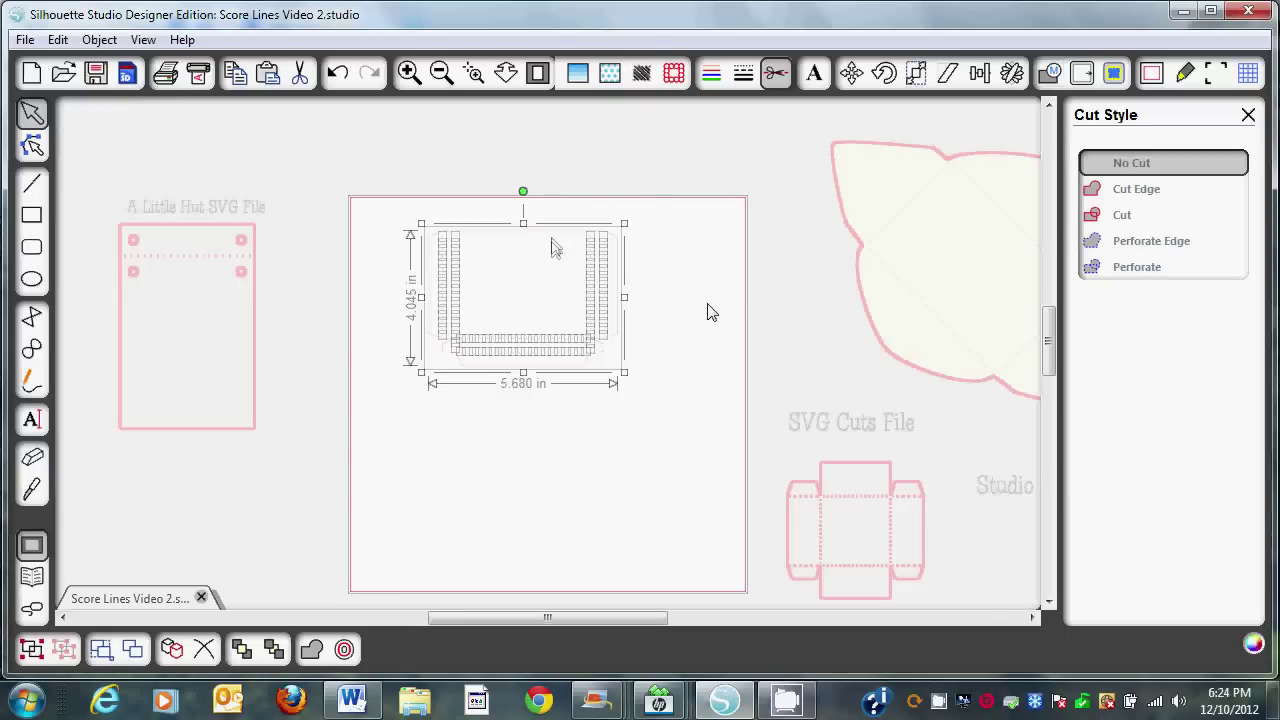
click(1140, 190)
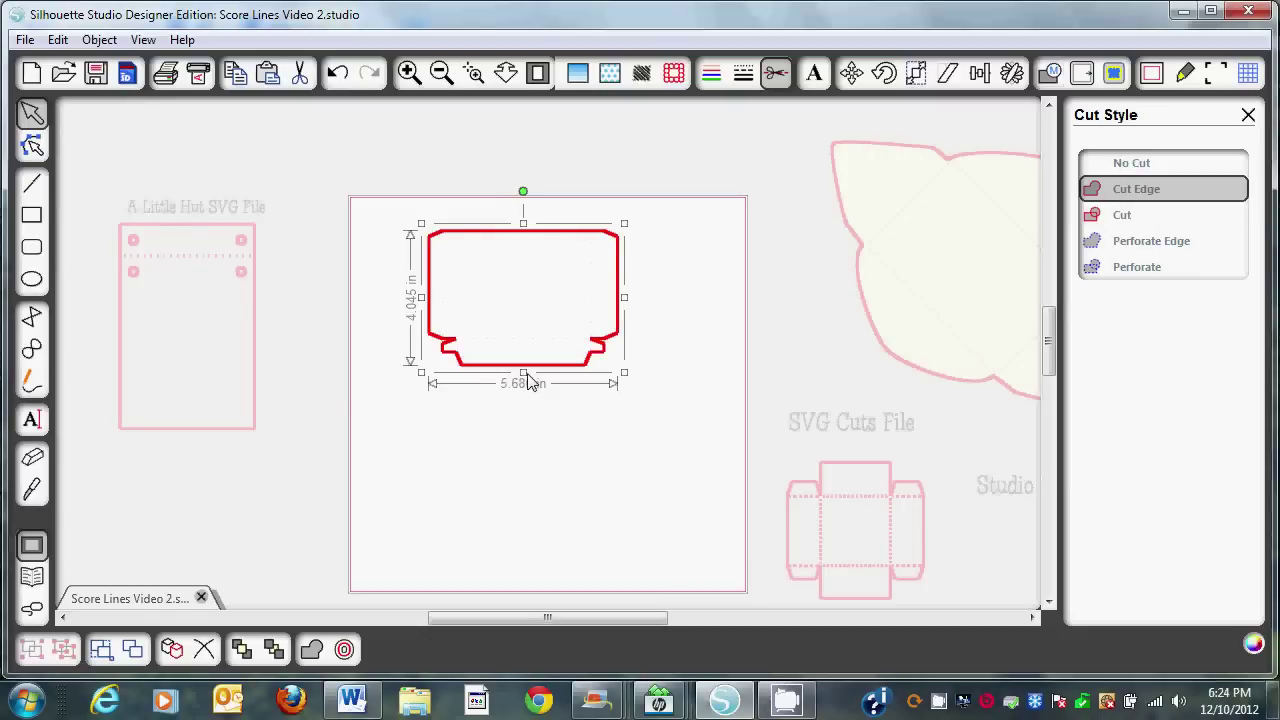